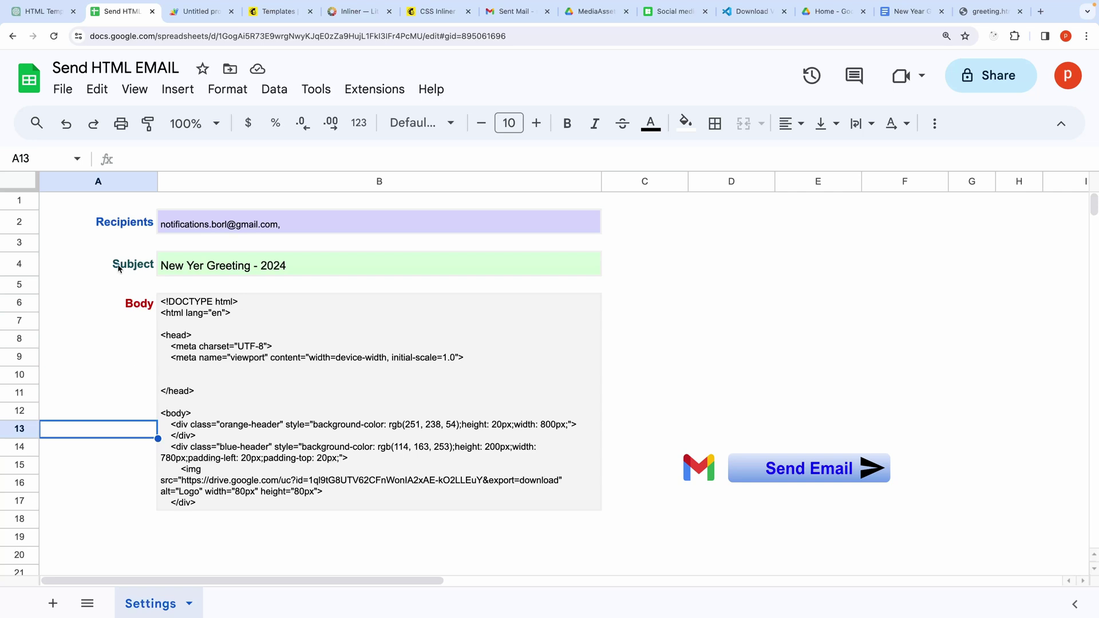
- Point out the Subject, Recipients and Body rows of the sender sheet
left_click(120, 267)
left_click(124, 229)
left_click(117, 315)
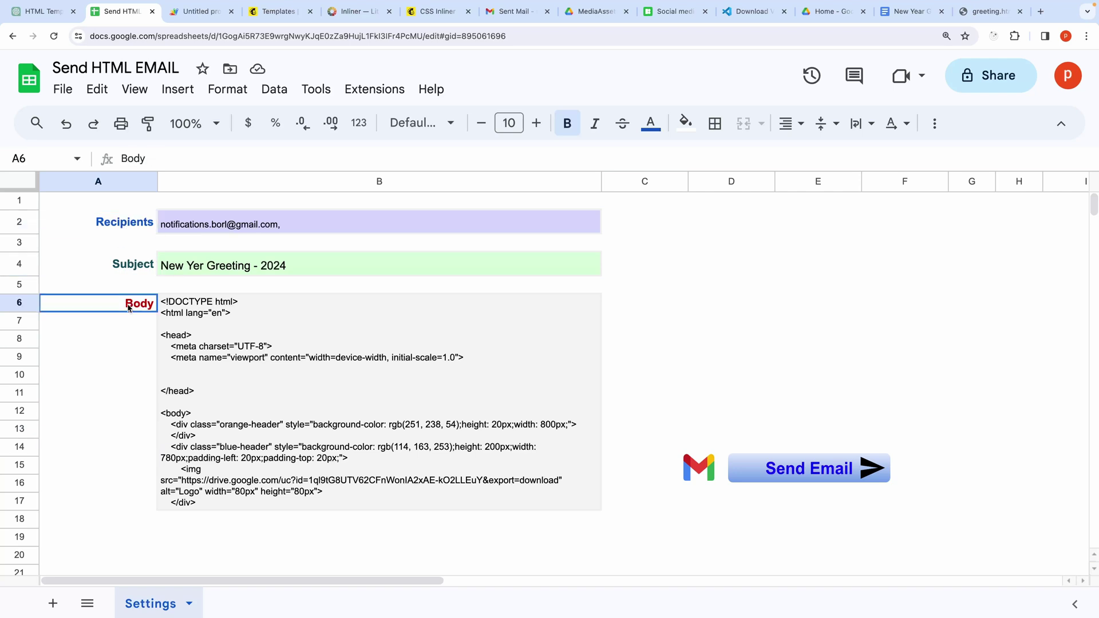
- Expand the merged HTML Body cell to inspect the markup, then send the email
left_click(262, 408)
double_click(262, 408)
scroll(278, 418, "down", 10)
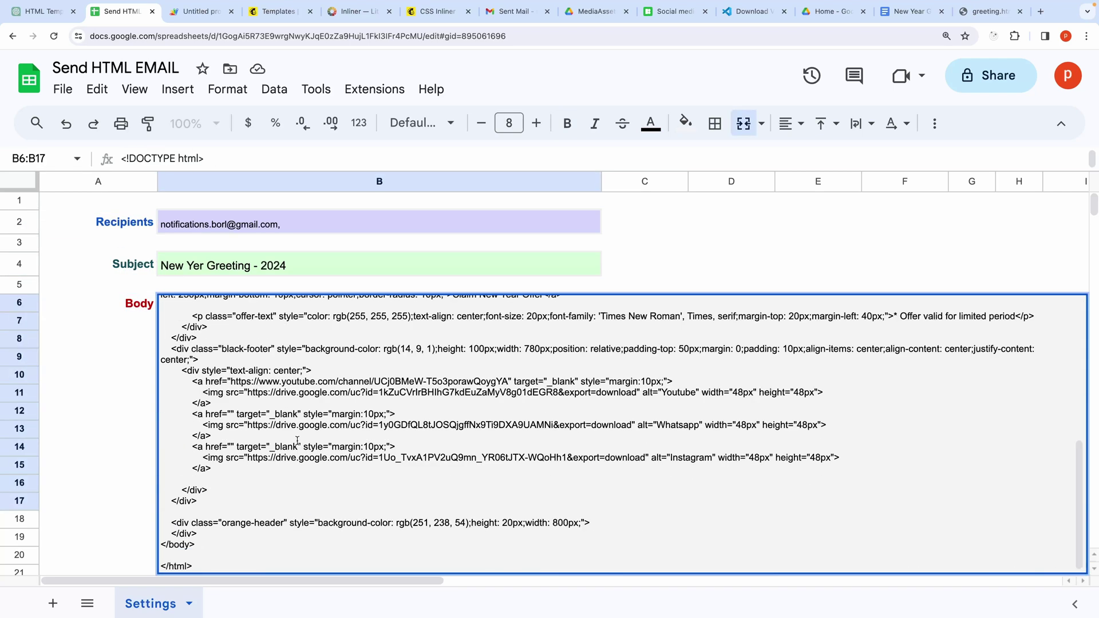
scroll(284, 454, "up", 10)
left_click(121, 465)
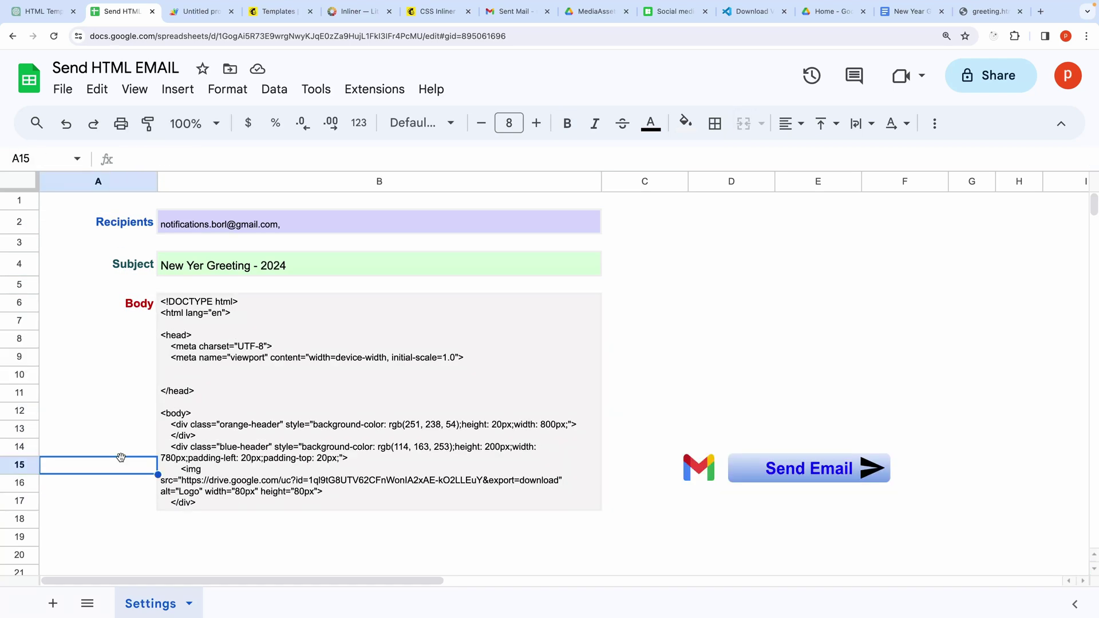
left_click(281, 425)
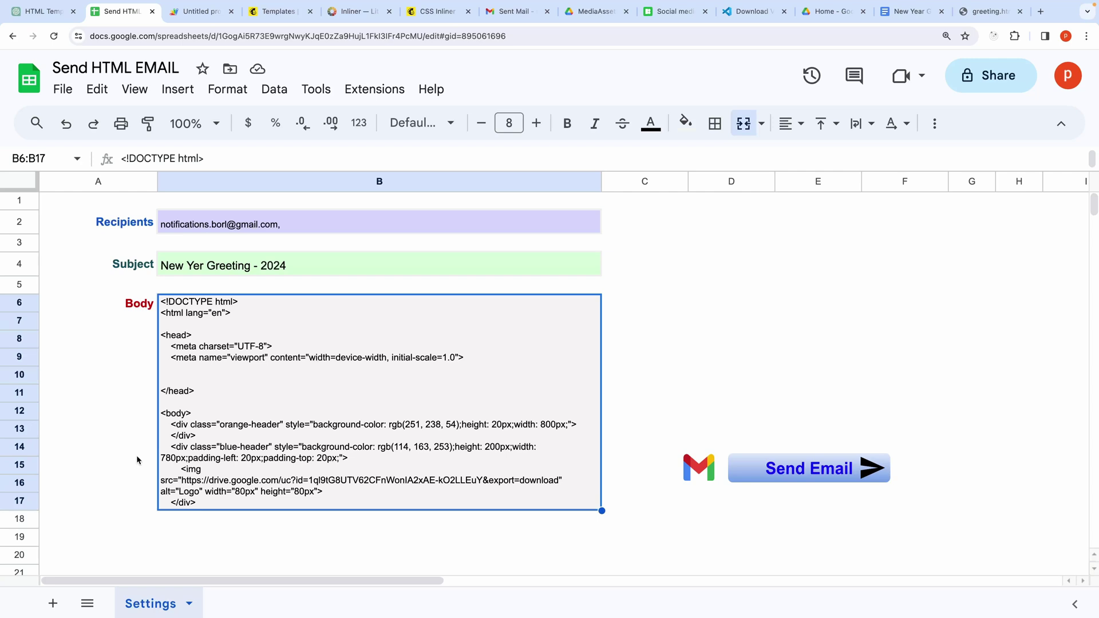
left_click(802, 467)
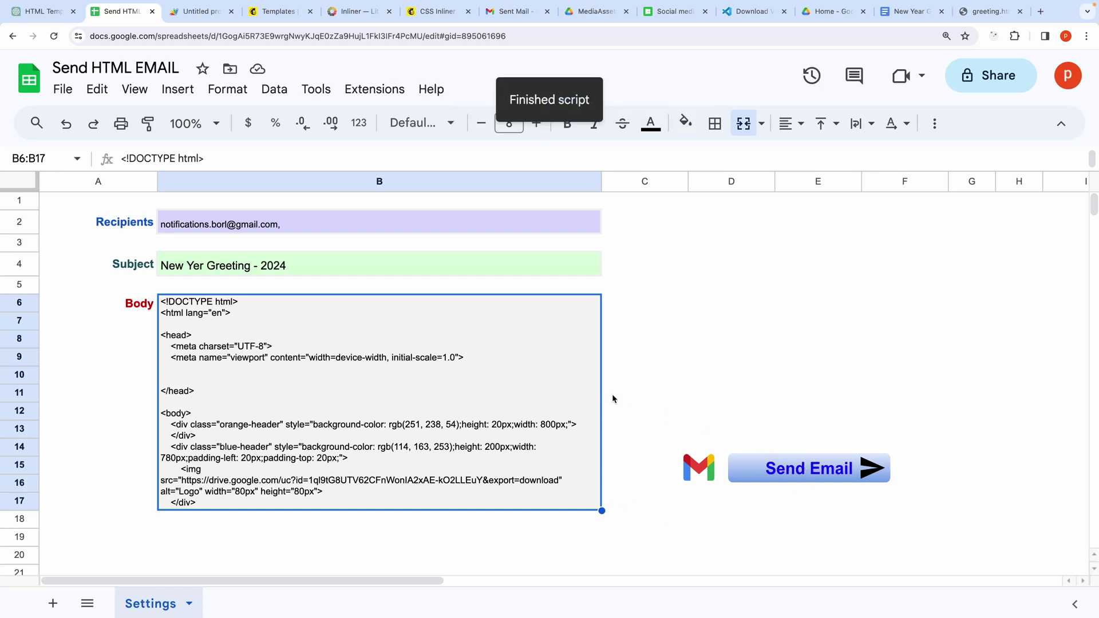
- Reload Gmail's Sent Mail and scroll through the New Yer Greeting - 2024 email
left_click(513, 11)
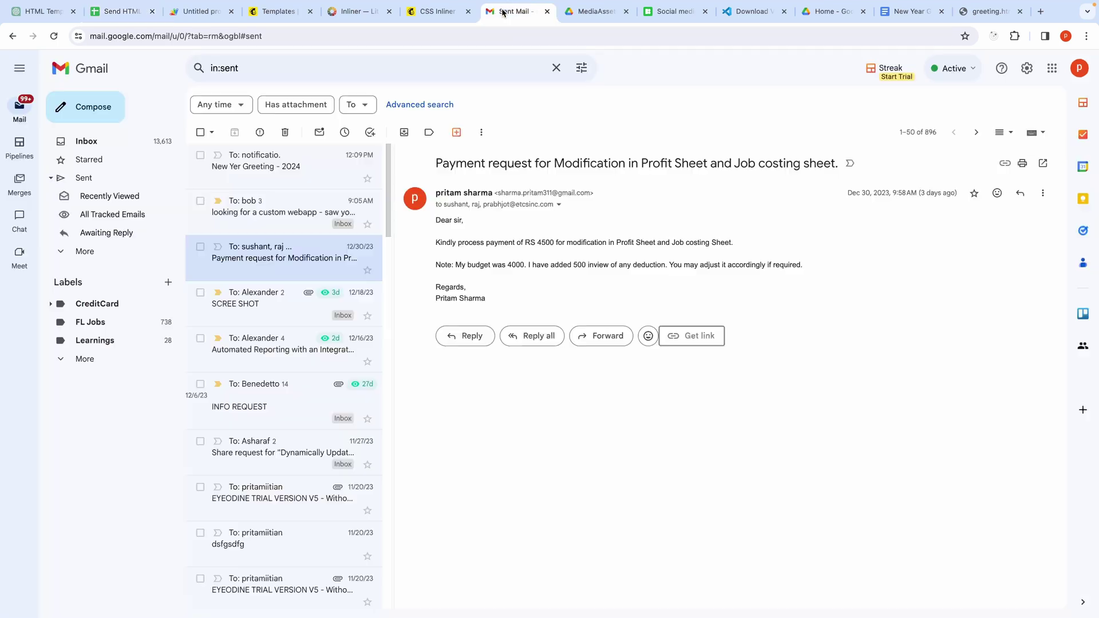
left_click(60, 36)
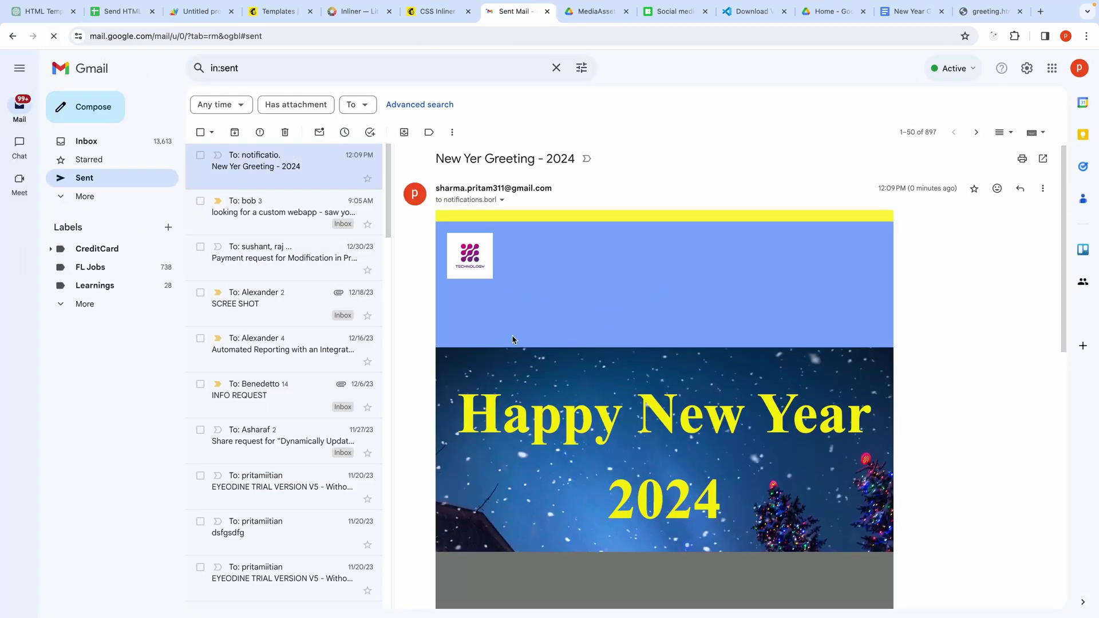
scroll(511, 335, "down", 2)
scroll(512, 335, "down", 5)
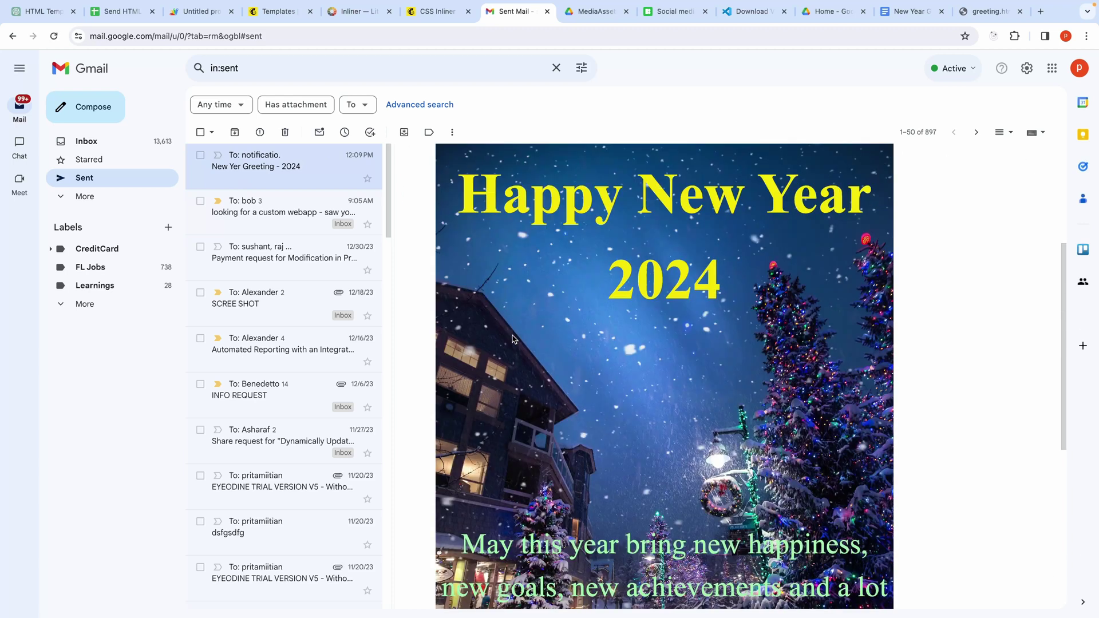
scroll(512, 339, "down", 5)
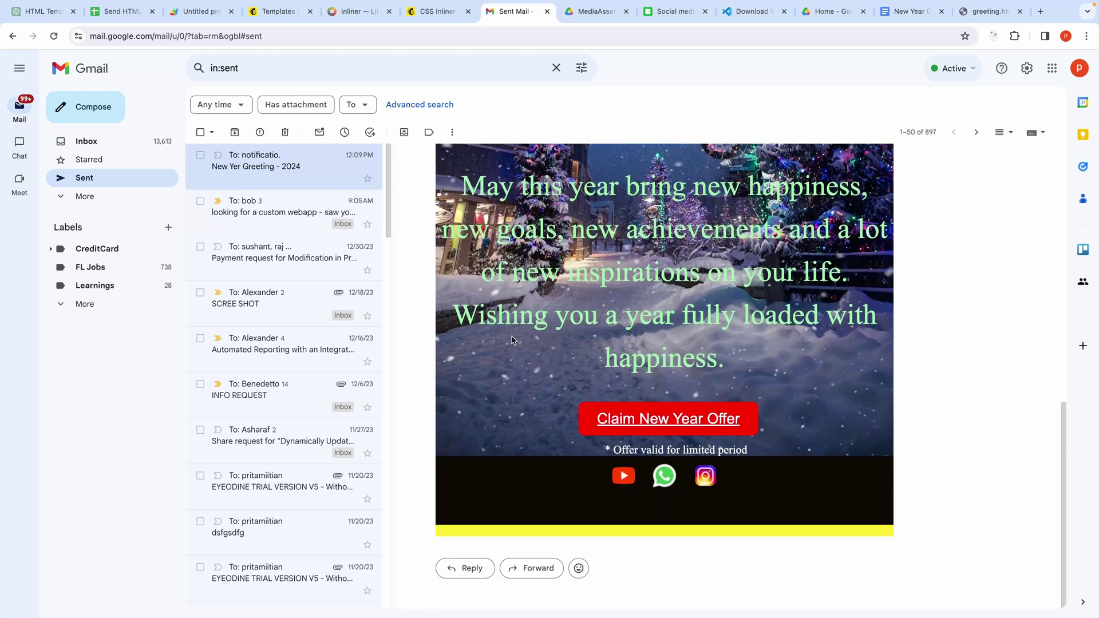
scroll(511, 338, "up", 10)
scroll(511, 338, "up", 3)
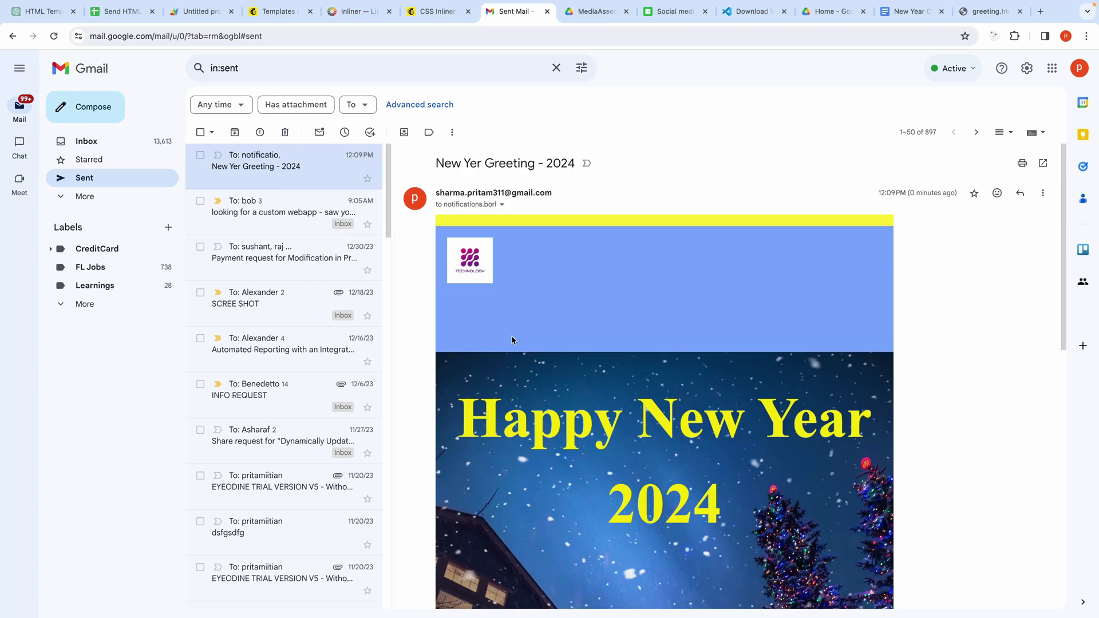
scroll(511, 338, "down", 13)
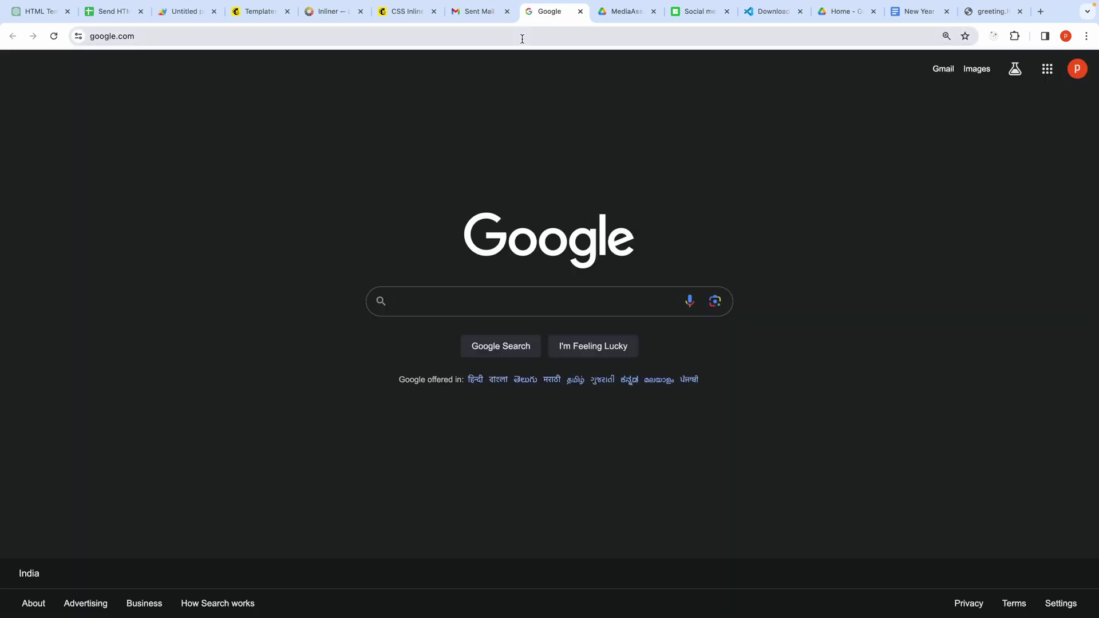
- Return from the TechLever YouTube channel to the greeting email in Gmail and scroll it
left_click(490, 22)
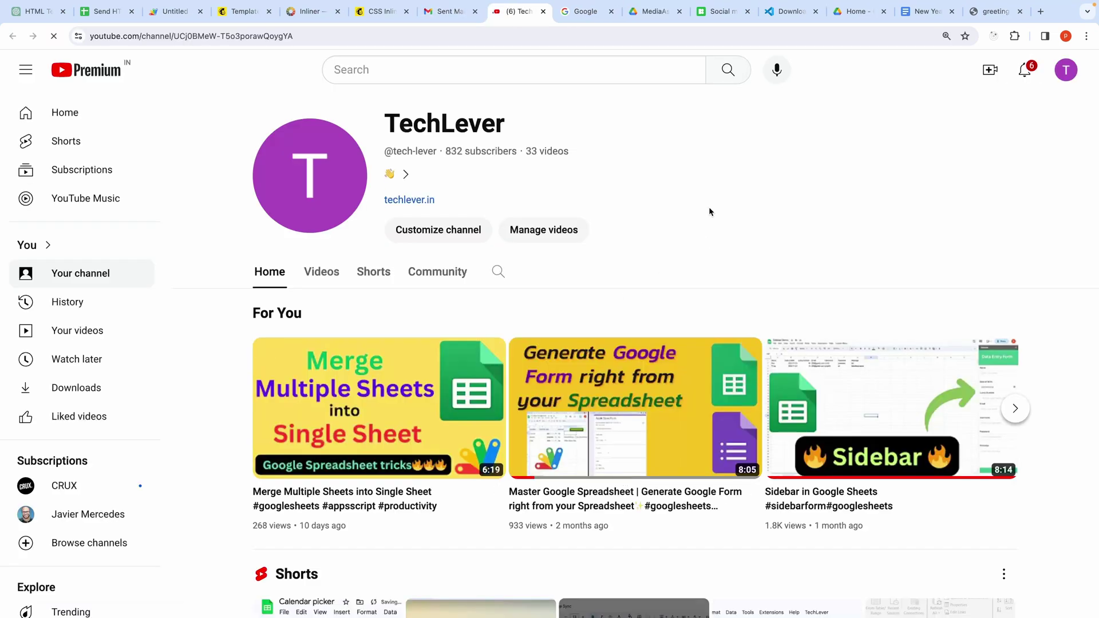
scroll(708, 211, "down", 1)
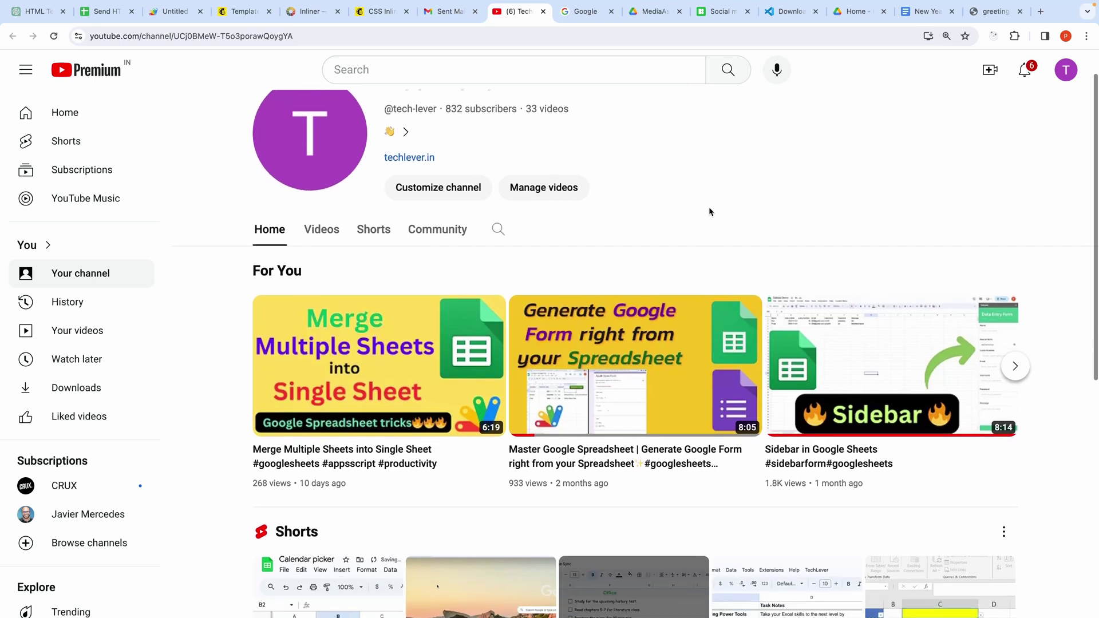
scroll(707, 210, "down", 7)
scroll(682, 245, "up", 8)
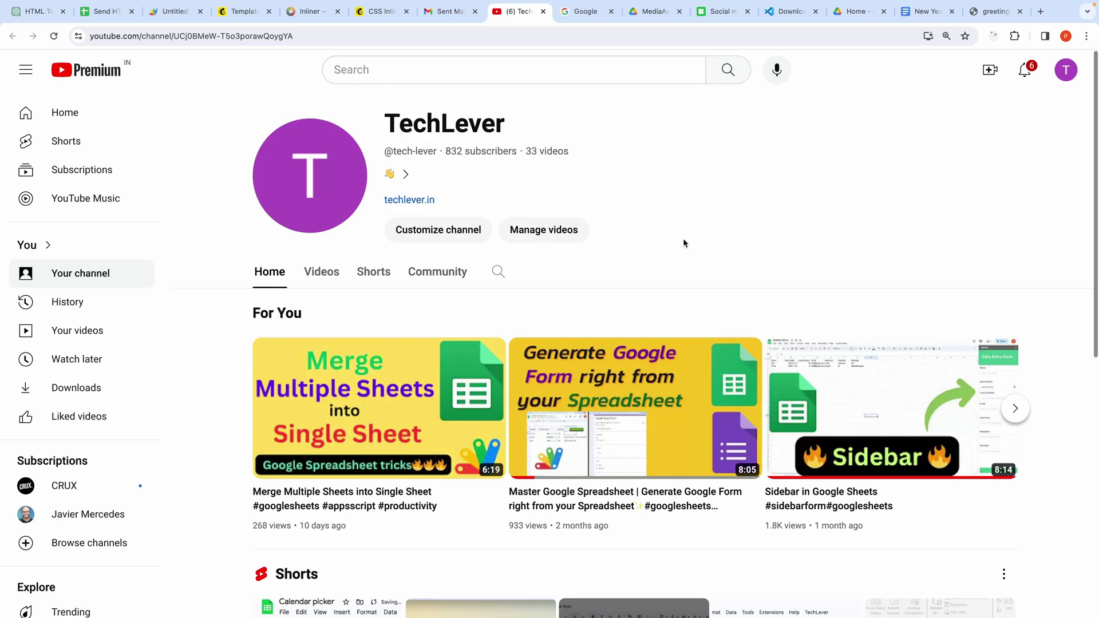
- Go back to the sent greeting email in Gmail and scroll through it
left_click(449, 12)
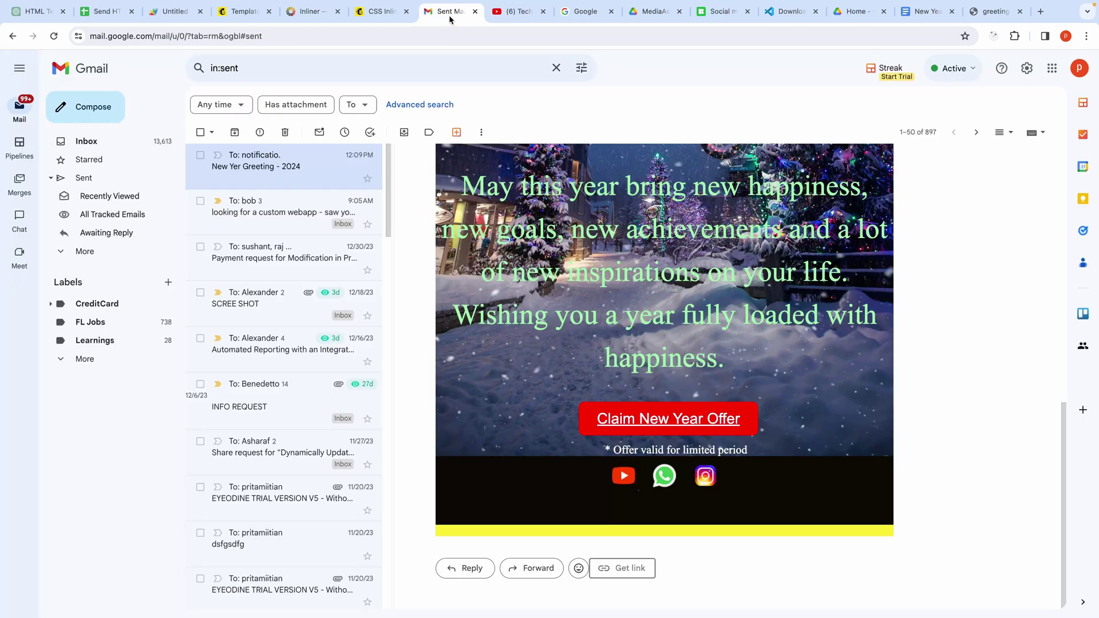
scroll(578, 264, "up", 10)
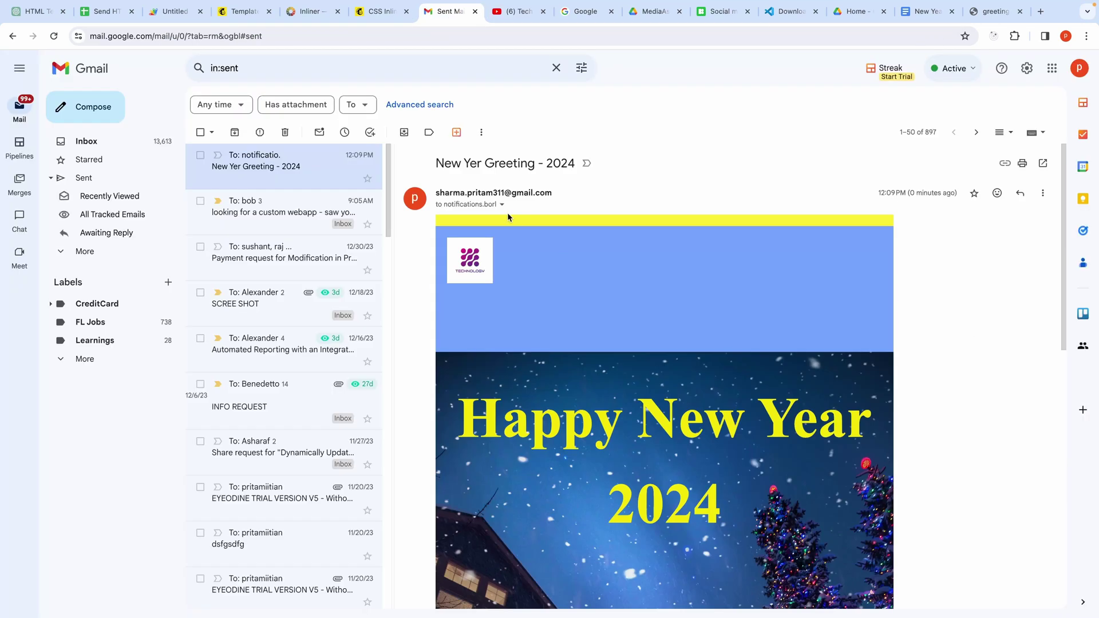
scroll(583, 361, "down", 10)
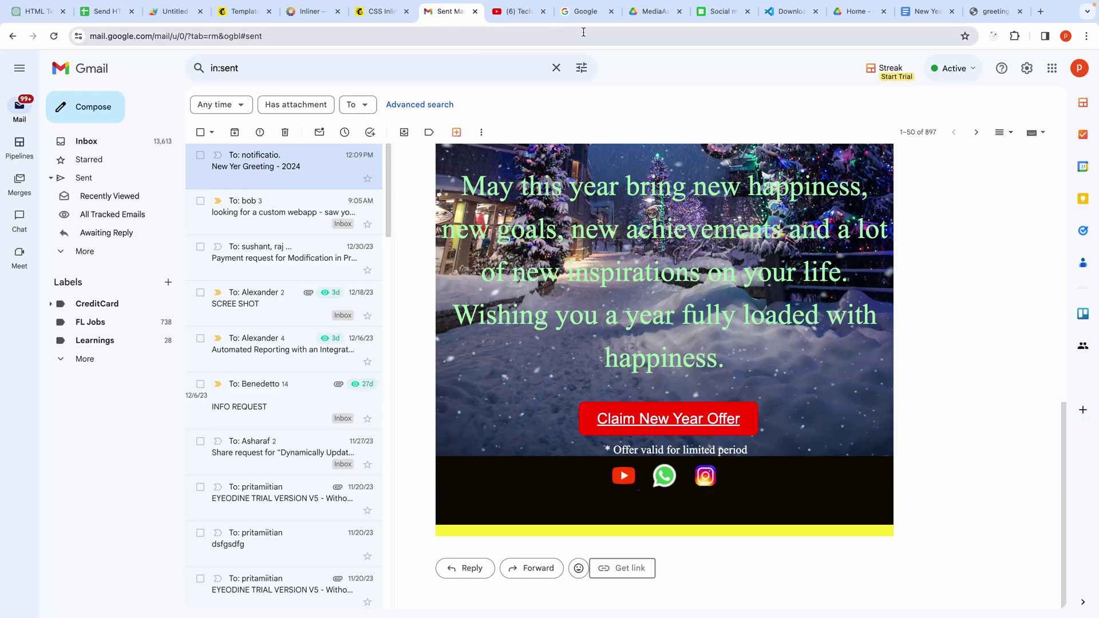
- Browse the icons8 Social media page of coloured Facebook, Instagram, WhatsApp and YouTube icons
left_click(714, 19)
scroll(476, 302, "down", 10)
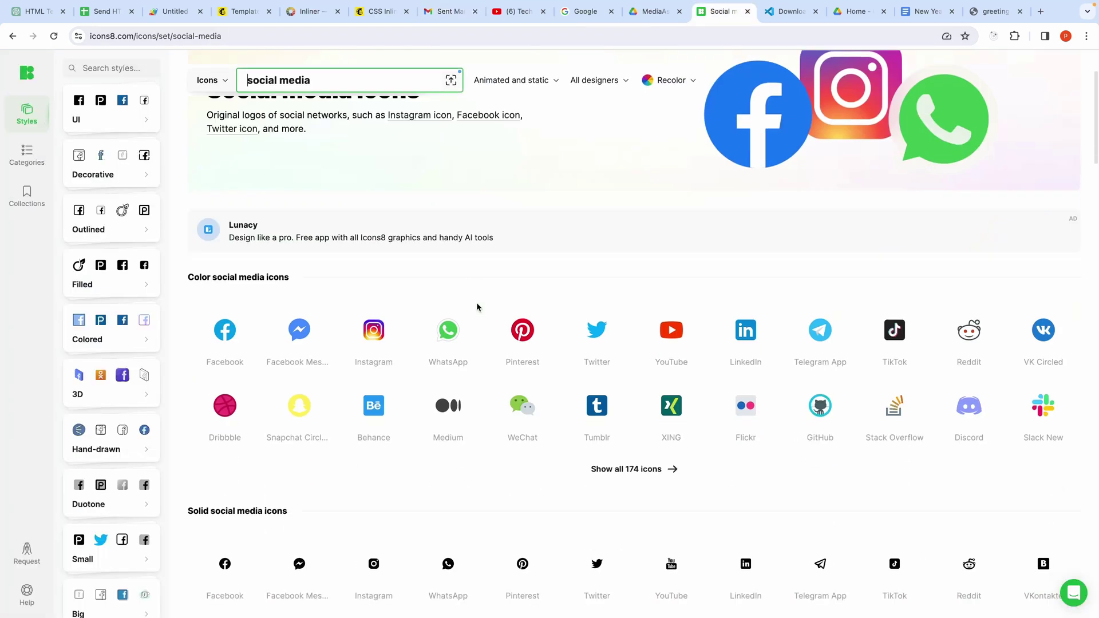
scroll(478, 308, "up", 10)
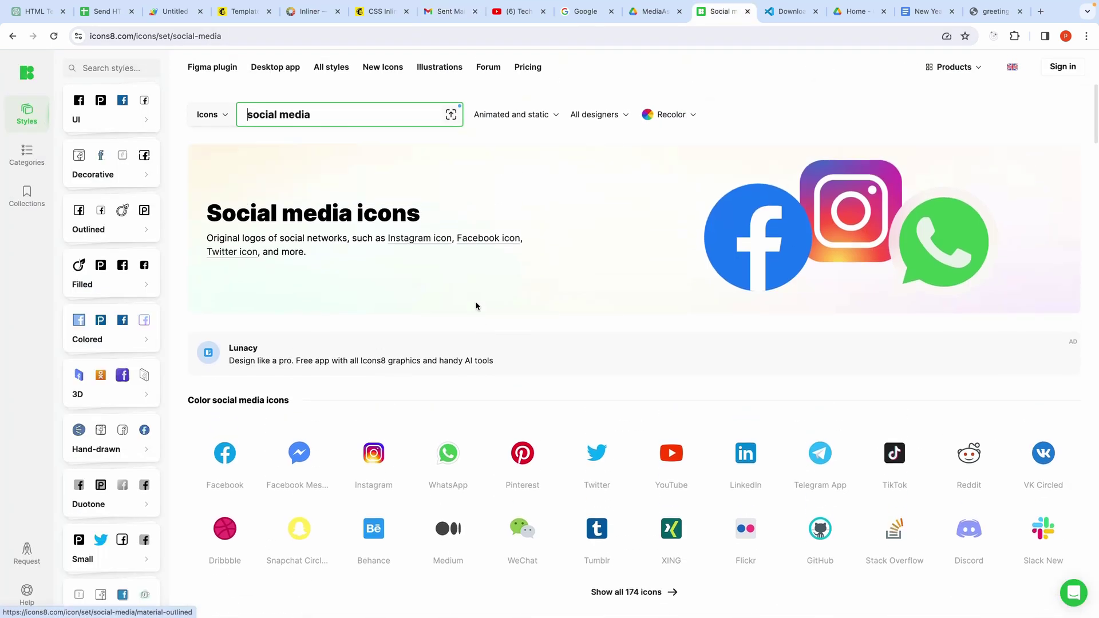
- In the Drive MediaAssets folder, reveal images.png's Share > Copy link option, then dismiss the menu
left_click(650, 12)
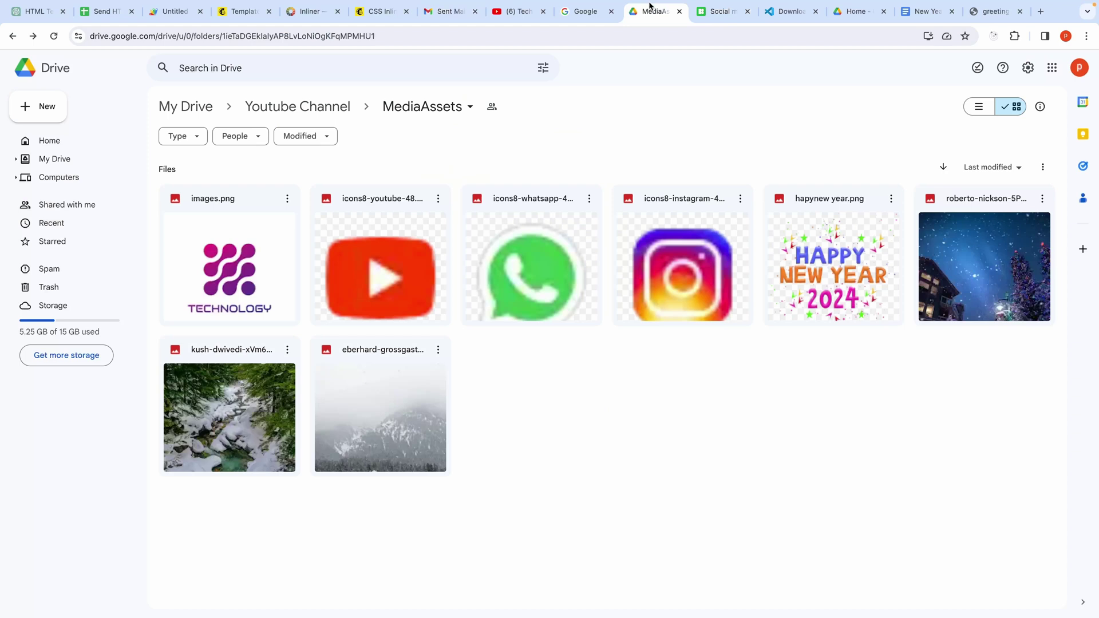
left_click(287, 198)
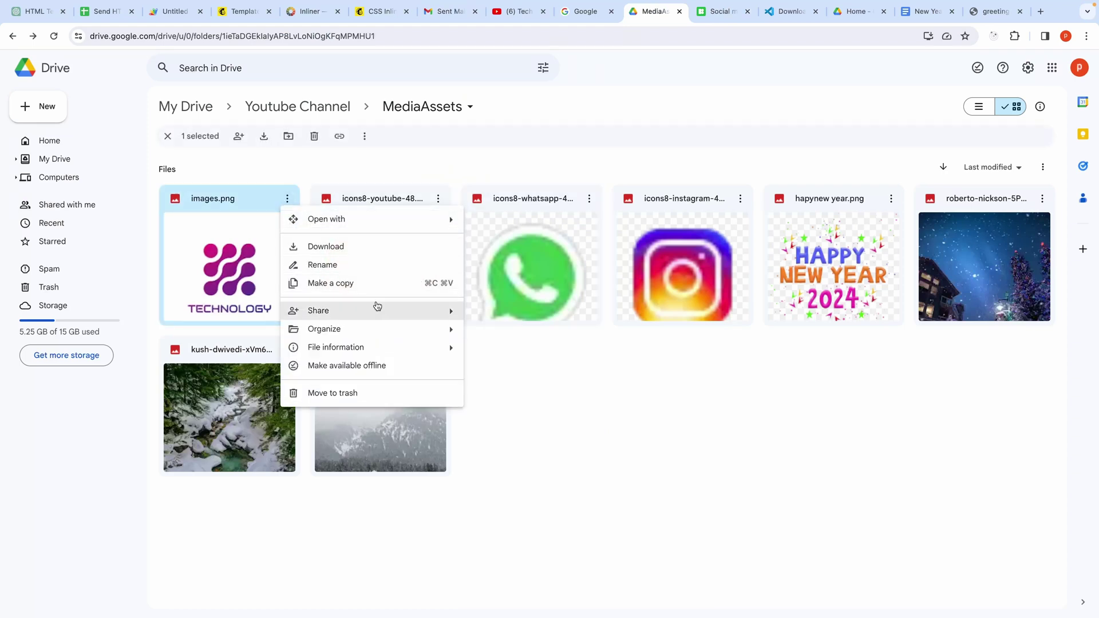
mouse_move(375, 310)
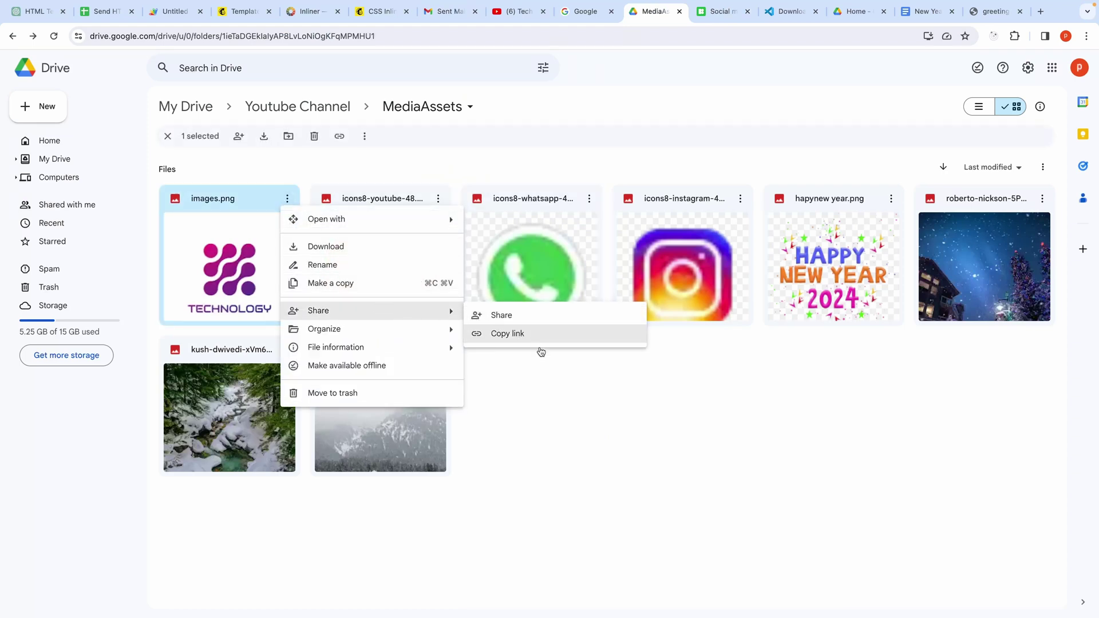
left_click(577, 427)
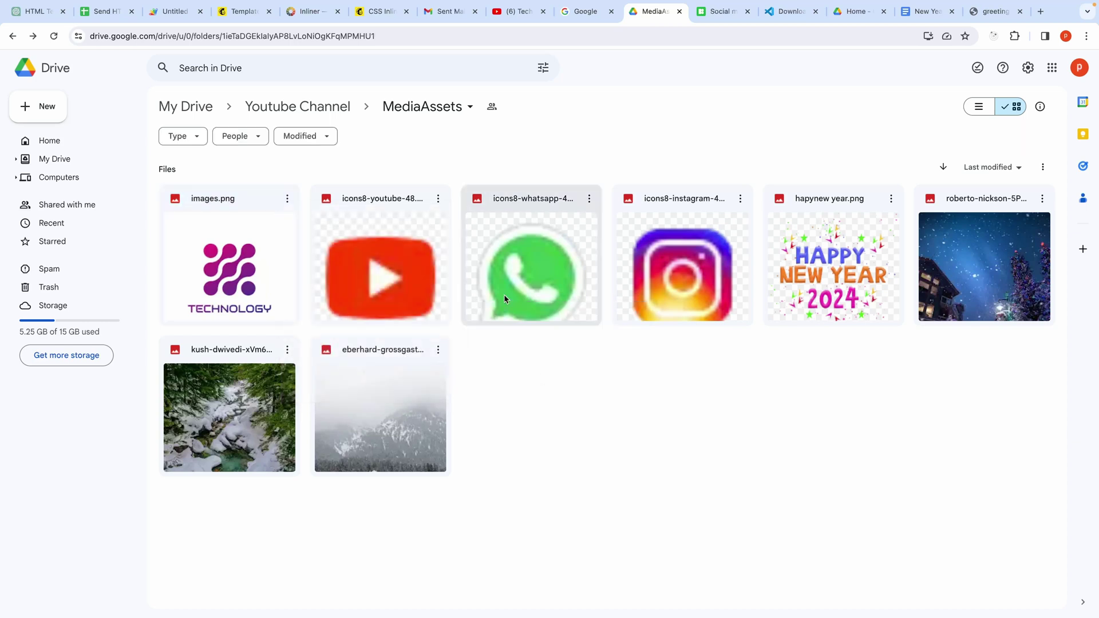
- Deselect the Body cell in the sender sheet, then move via the VS Code download tab to ChatGPT
left_click(115, 11)
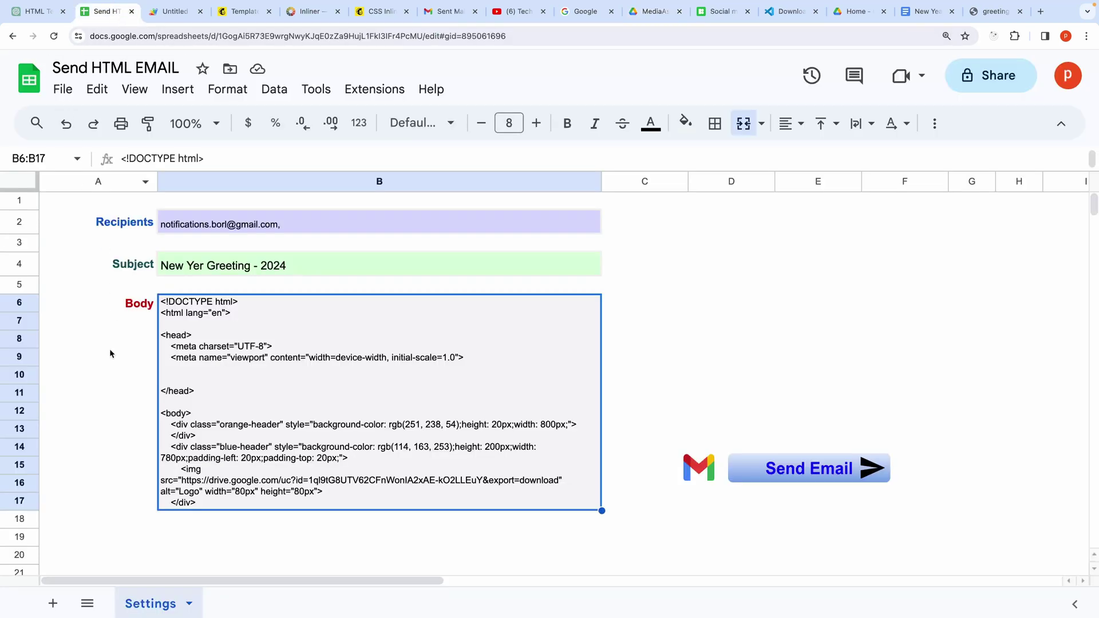
left_click(105, 396)
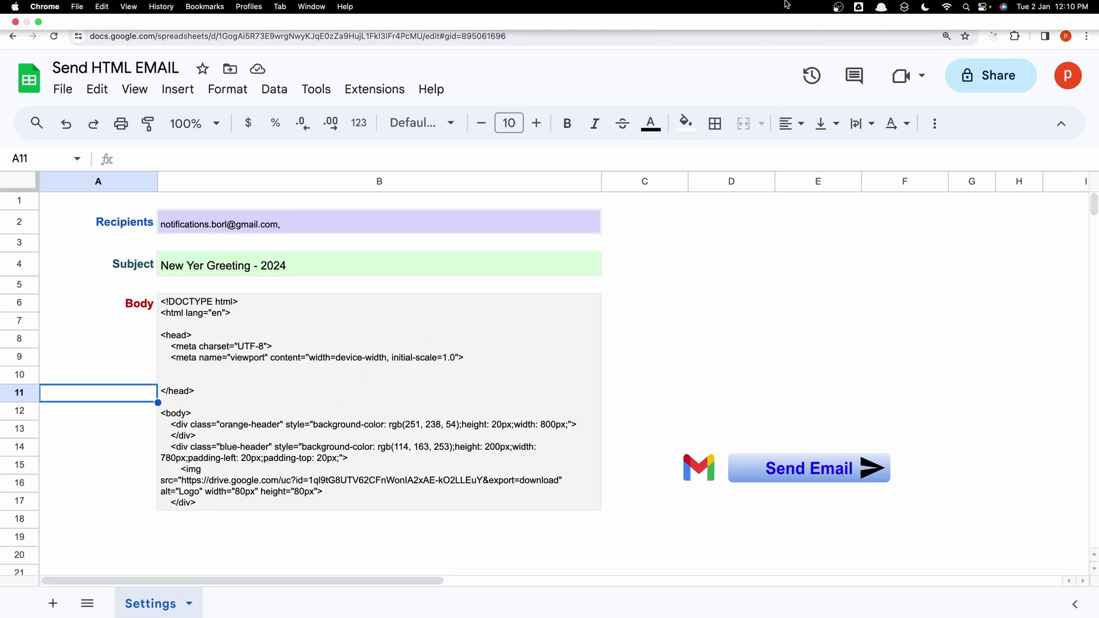
left_click(788, 10)
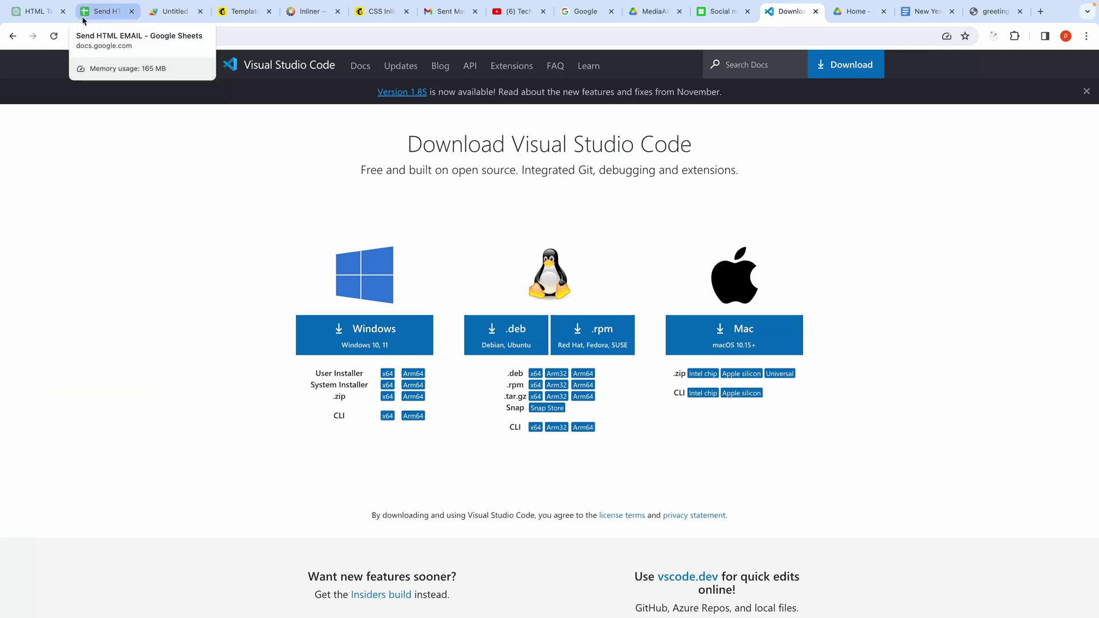
left_click(51, 12)
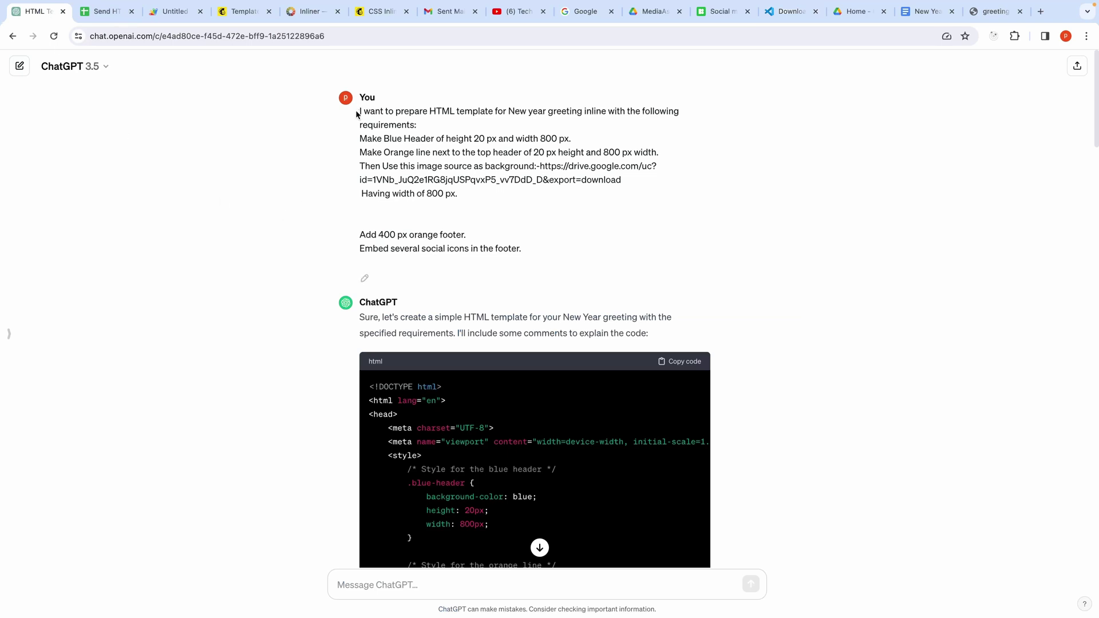
- Select the New Year template prompt and copy ChatGPT's generated HTML code
left_click_drag(359, 112, 537, 255)
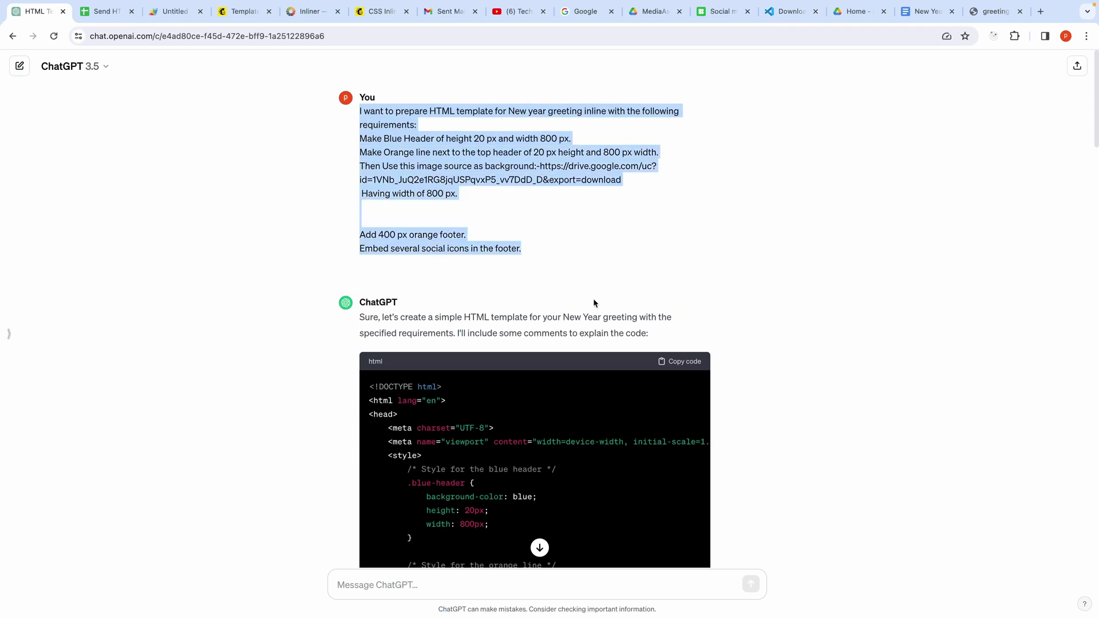
scroll(592, 298, "down", 1)
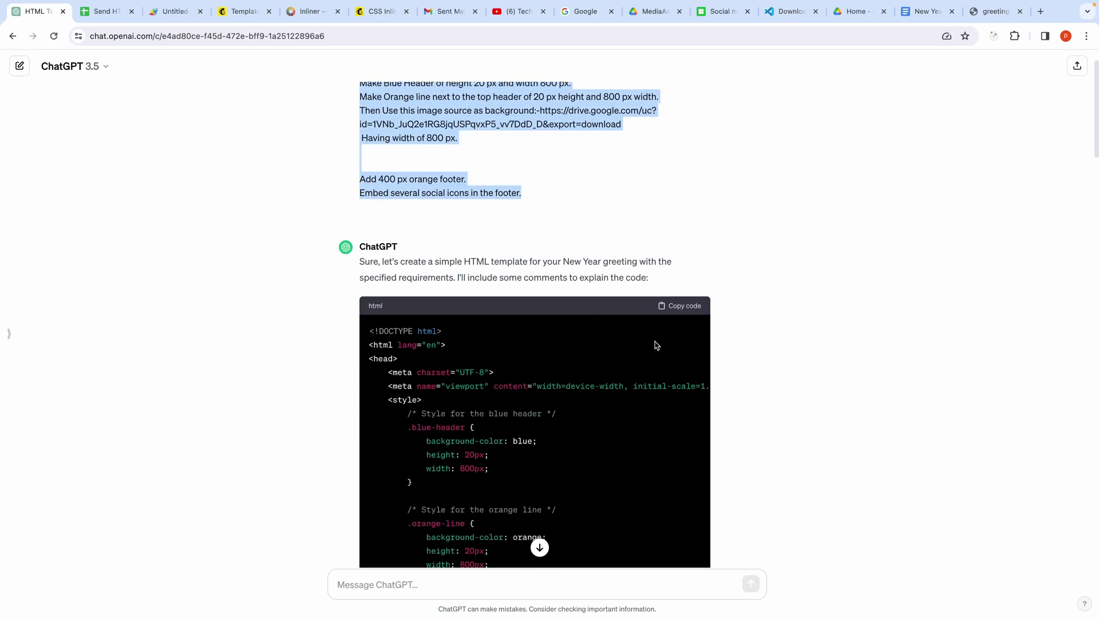
scroll(657, 344, "down", 1)
left_click(669, 283)
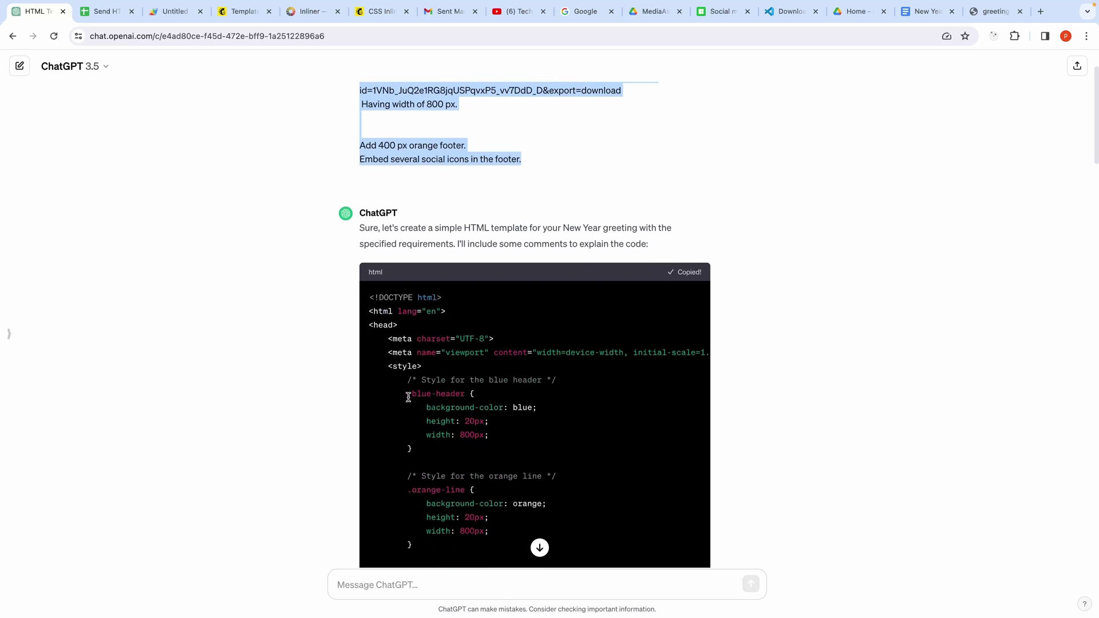
scroll(401, 395, "down", 10)
scroll(372, 400, "up", 12)
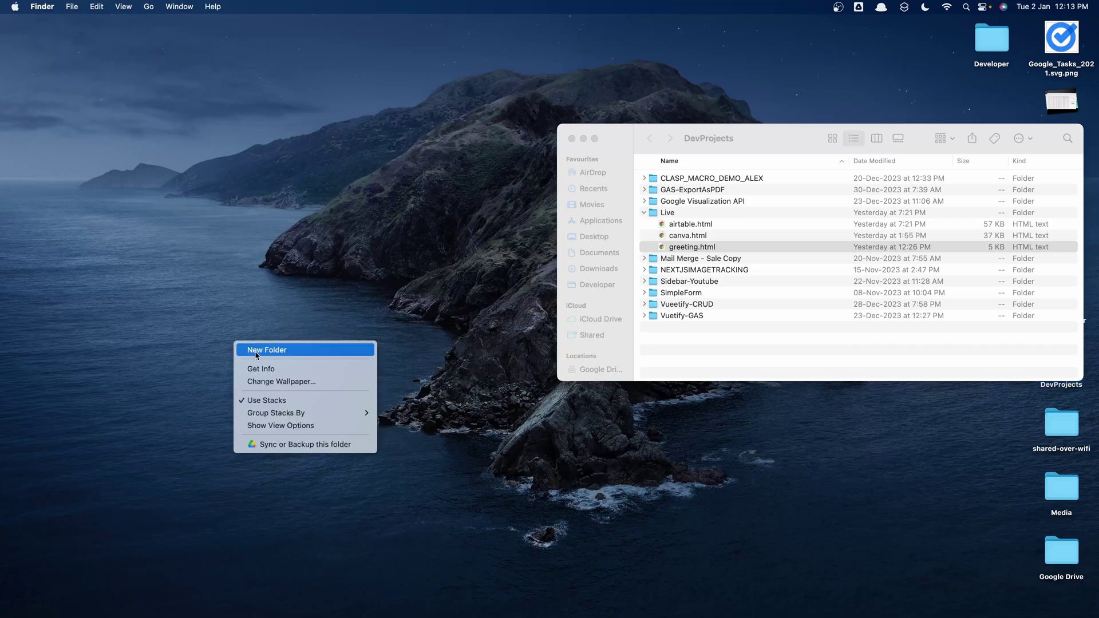
- Create a new desktop folder and launch Visual Studio Code through Alfred with 'code'
left_click(264, 351)
key("super+space")
type("code")
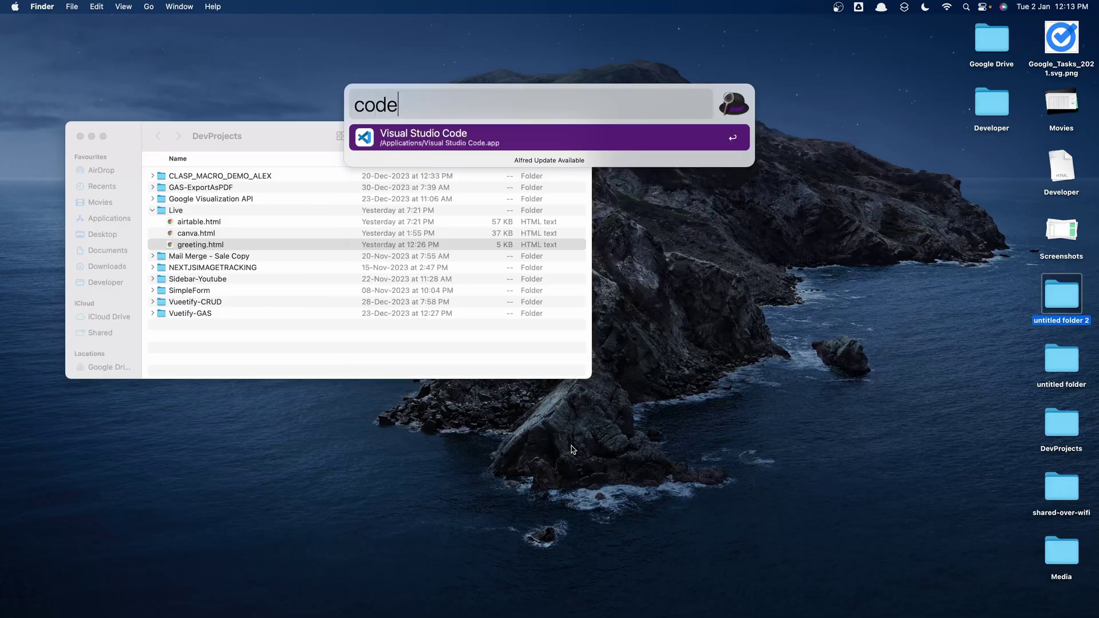
key("Return")
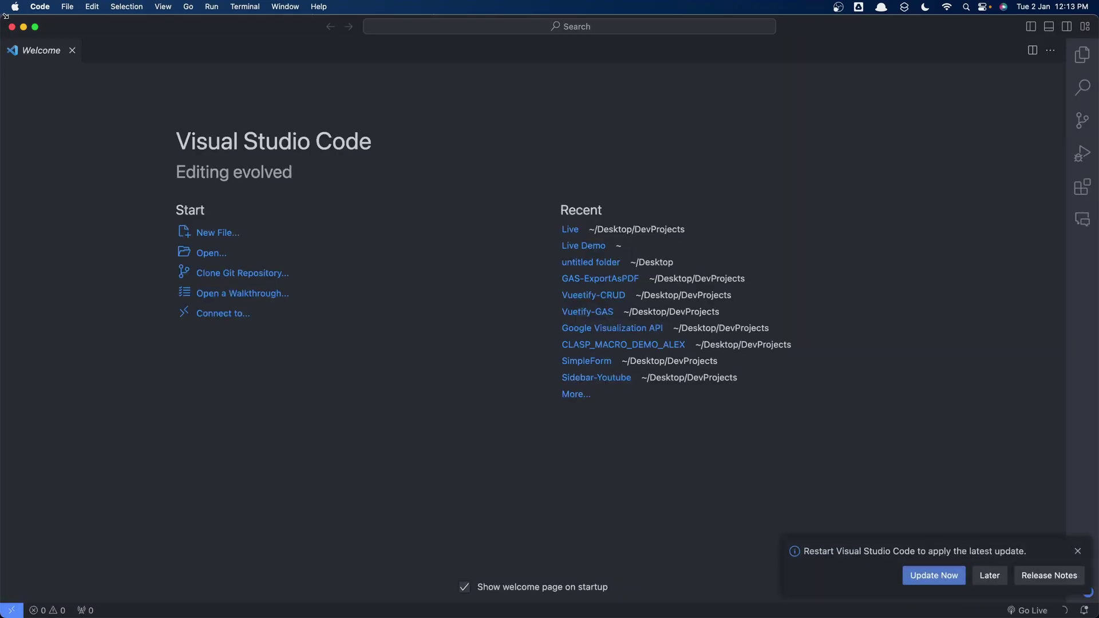
- Resize the VS Code window and drag untitled folder 2 onto it as the workspace
left_click_drag(269, 27, 473, 204)
left_click_drag(939, 204, 692, 117)
left_click_drag(1071, 302, 320, 369)
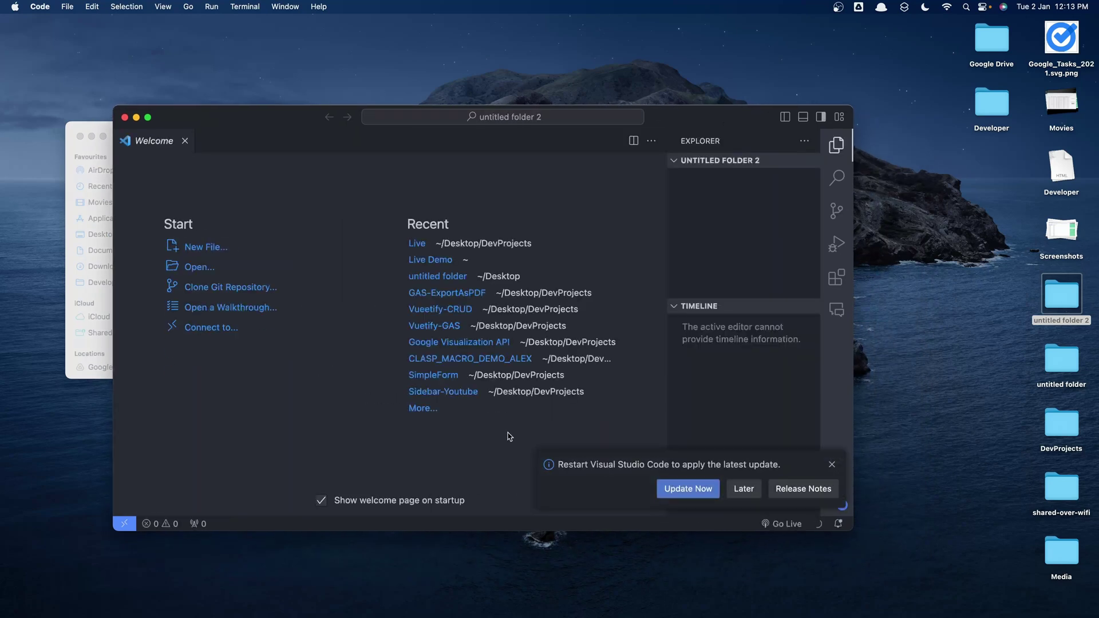
- Create template.html in untitled folder 2, paste the copied New Year HTML, and save it
left_click(760, 161)
type("template")
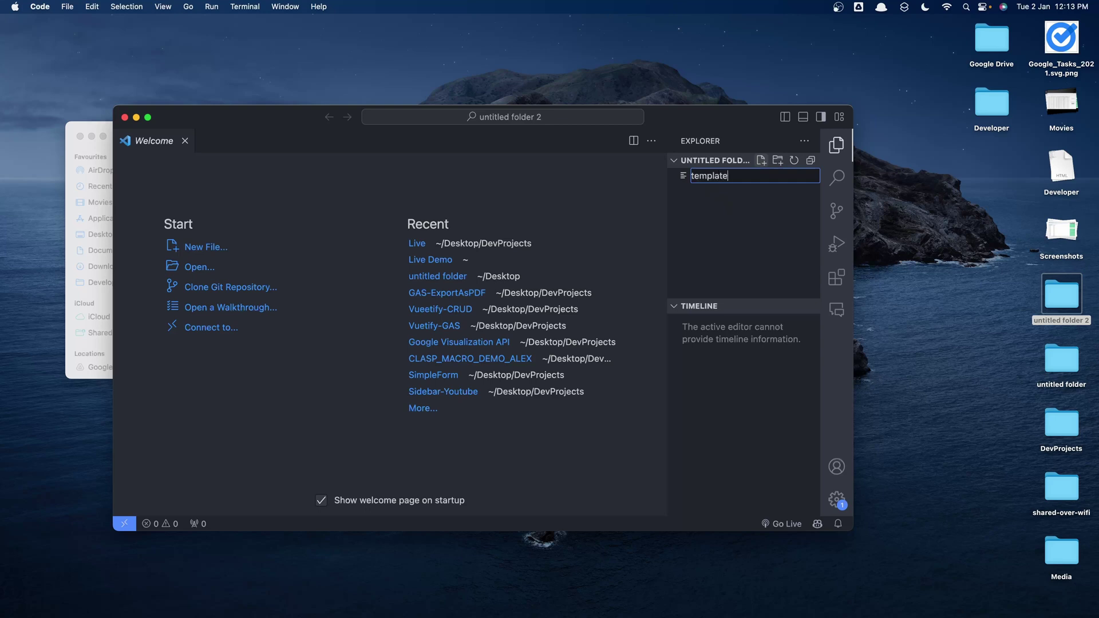
type(".html")
key("Return")
key("cmd+v")
key("cmd+s")
scroll(313, 360, "up", 10)
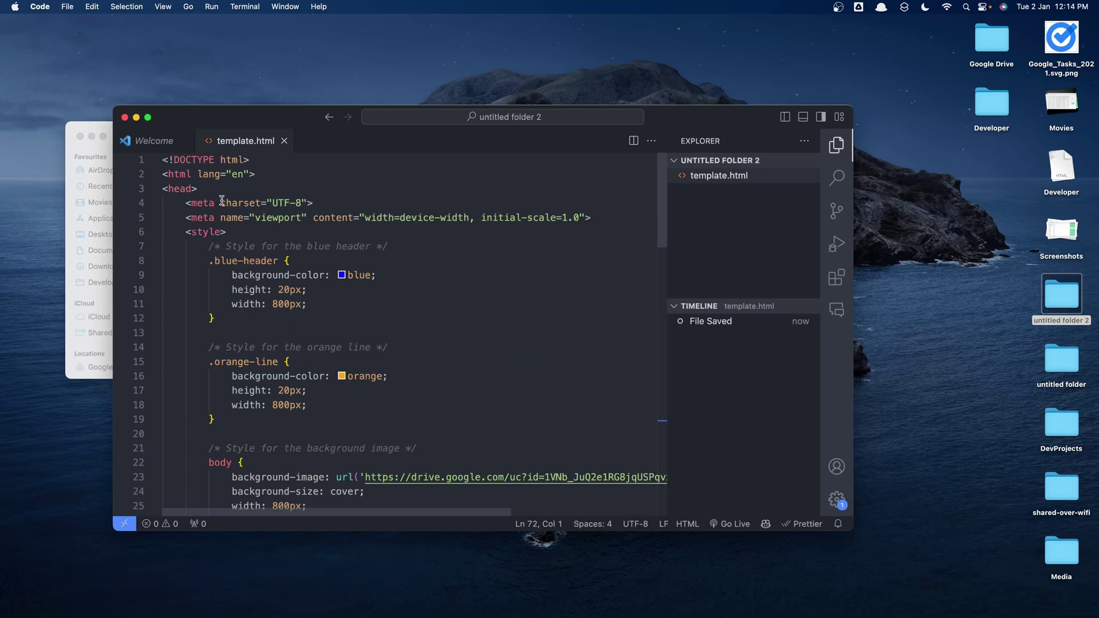
scroll(285, 326, "down", 5)
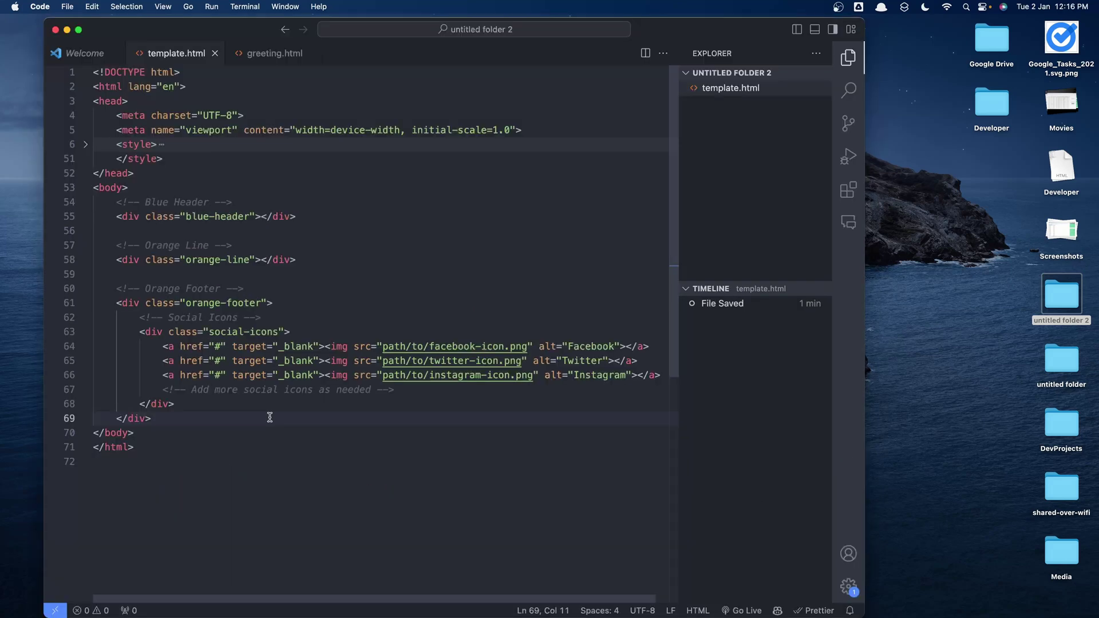
- Review the heading, message and footer code in greeting.html
key("ctrl+Tab")
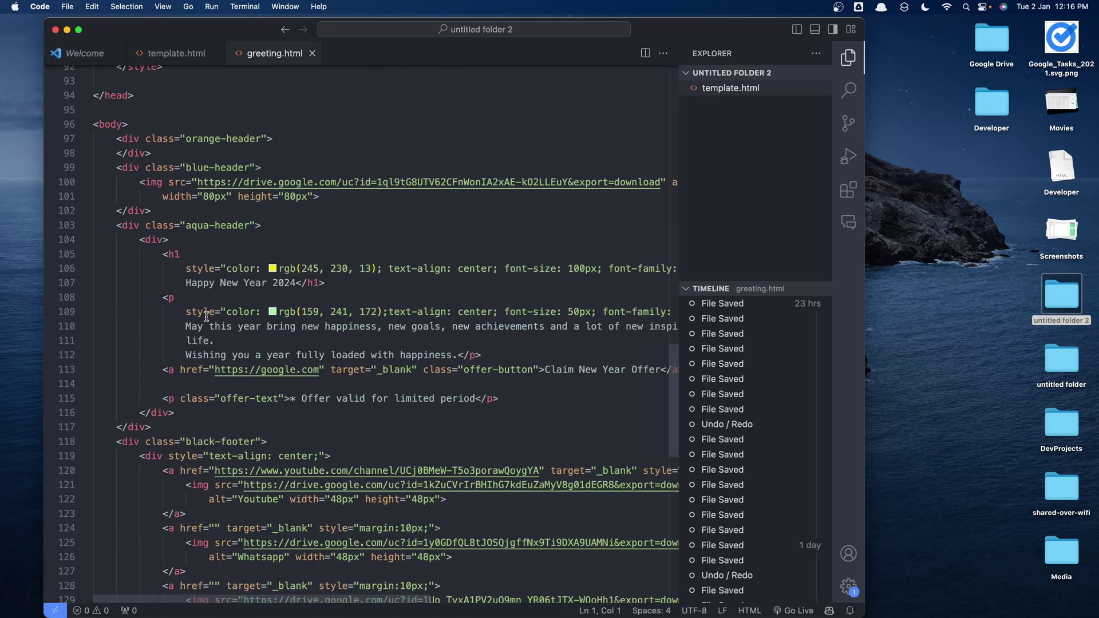
left_click_drag(157, 268, 514, 404)
scroll(509, 435, "down", 4)
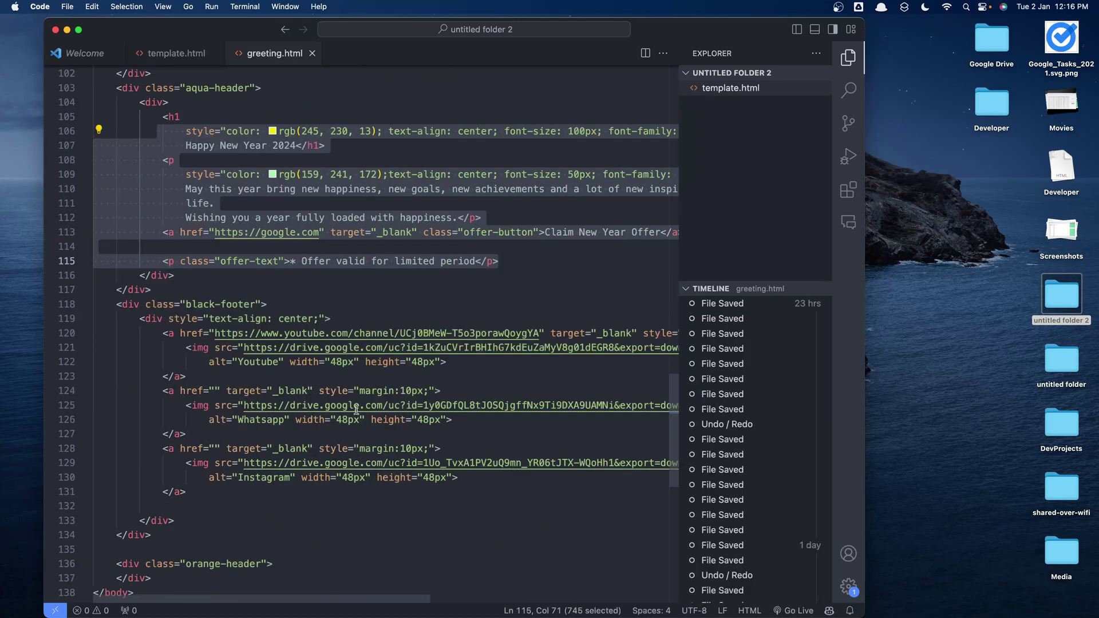
left_click_drag(116, 304, 221, 508)
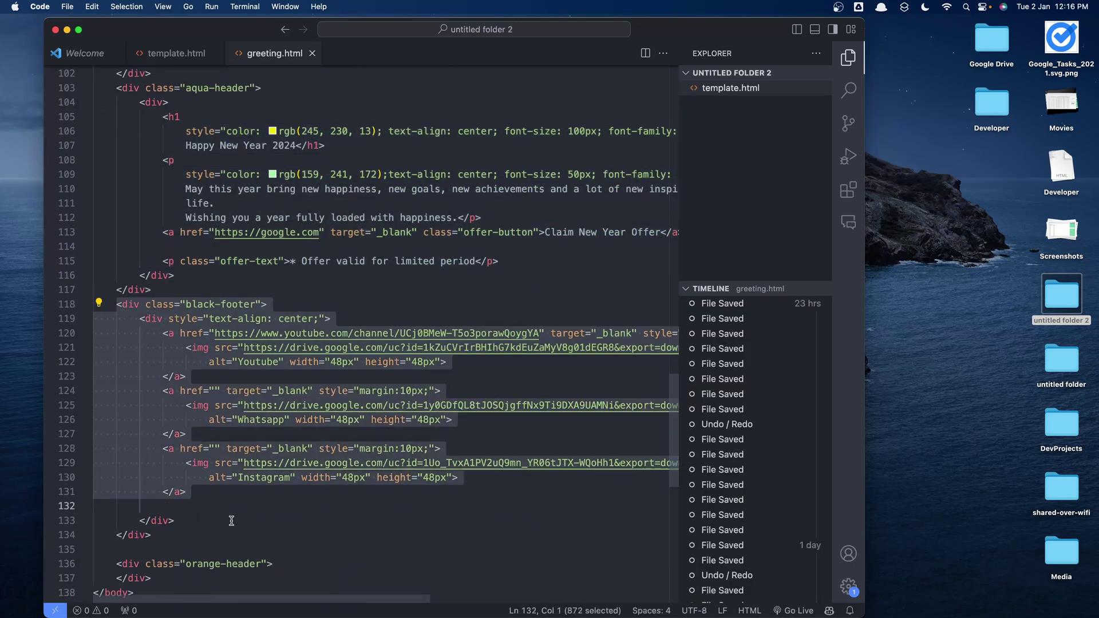
left_click(231, 518)
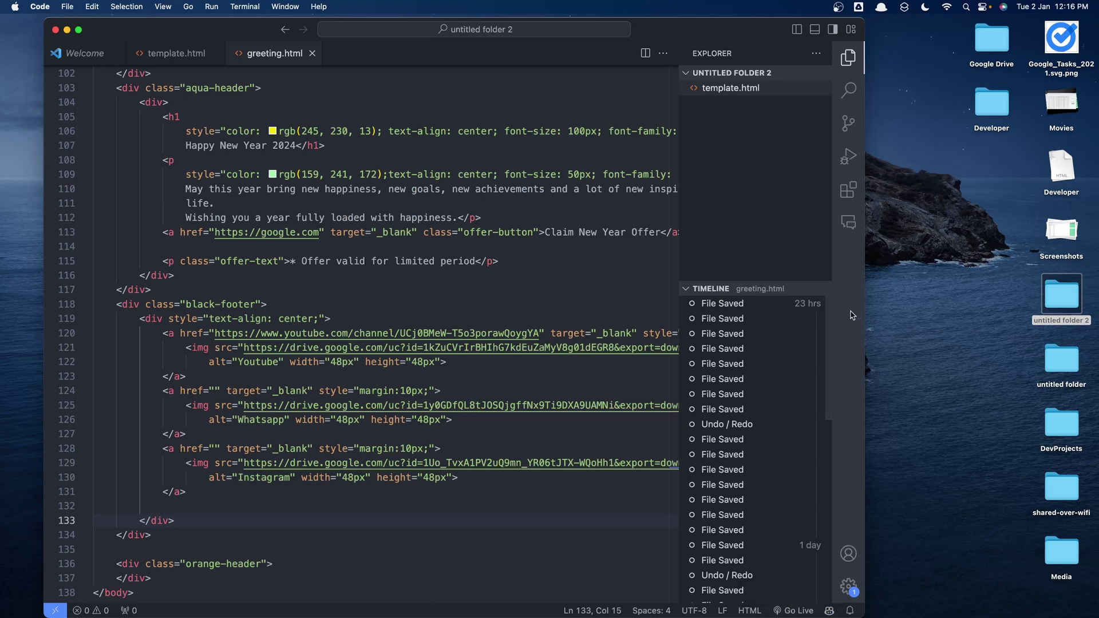
- Search extensions for 'Live serve' and view the Live Server extension details
left_click(849, 193)
type("Live serve")
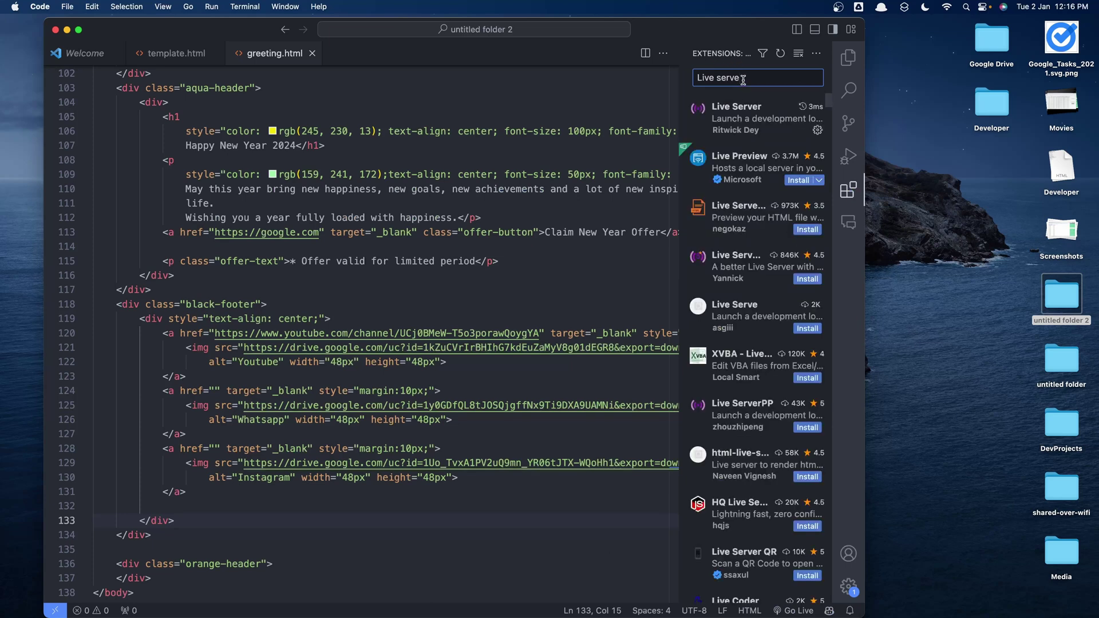
left_click(744, 118)
left_click(363, 54)
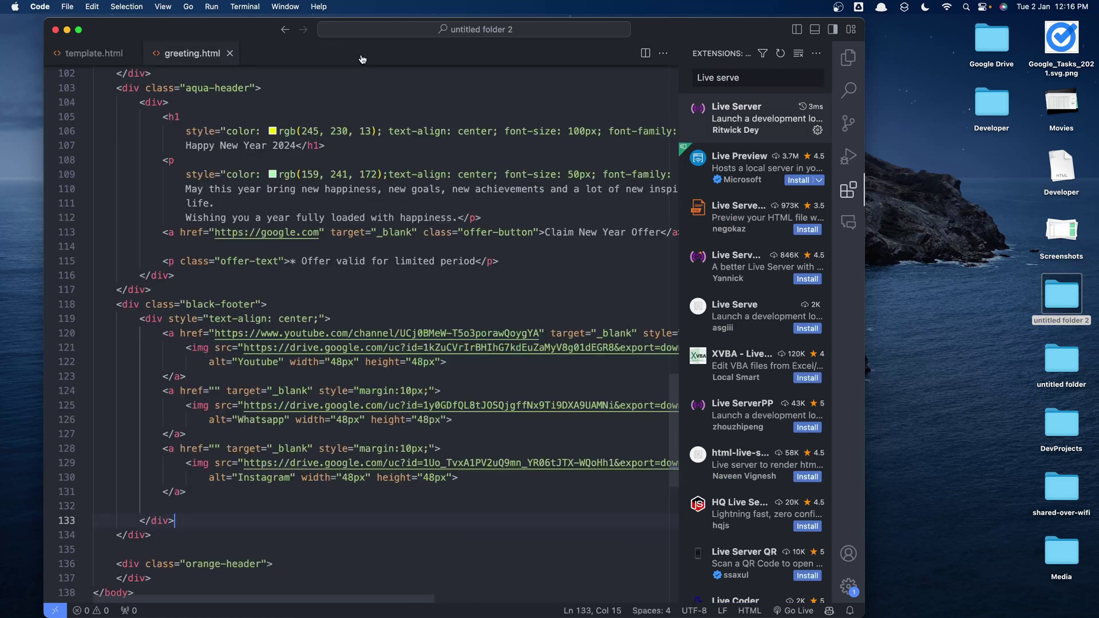
- Serve greeting.html with Go Live and scroll through the New Year email in Chrome
left_click(795, 610)
left_click(928, 12)
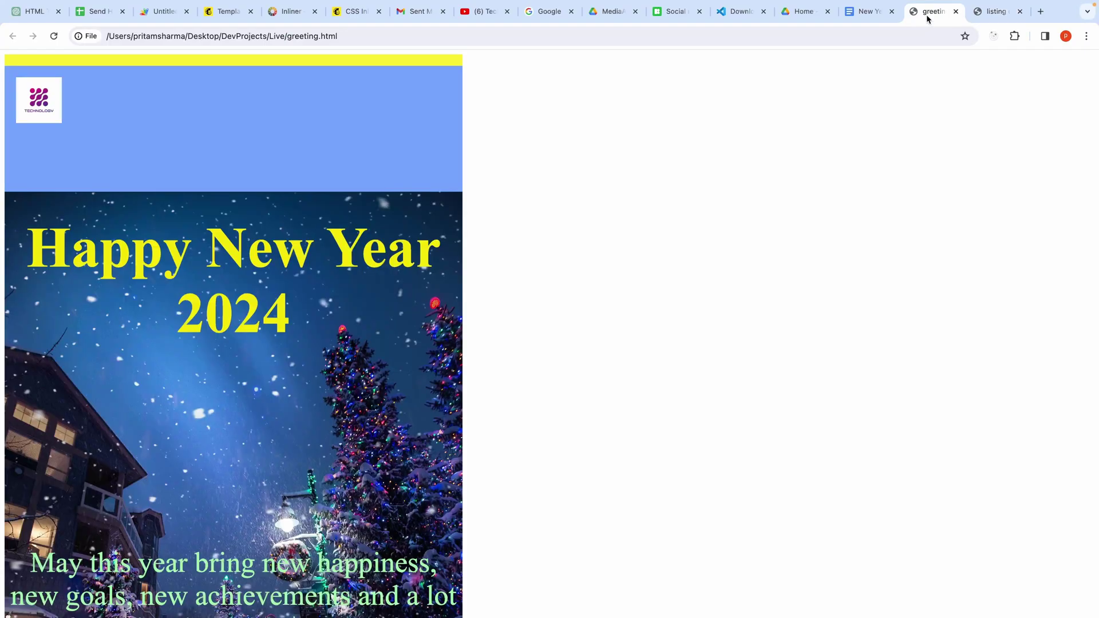
scroll(337, 430, "down", 6)
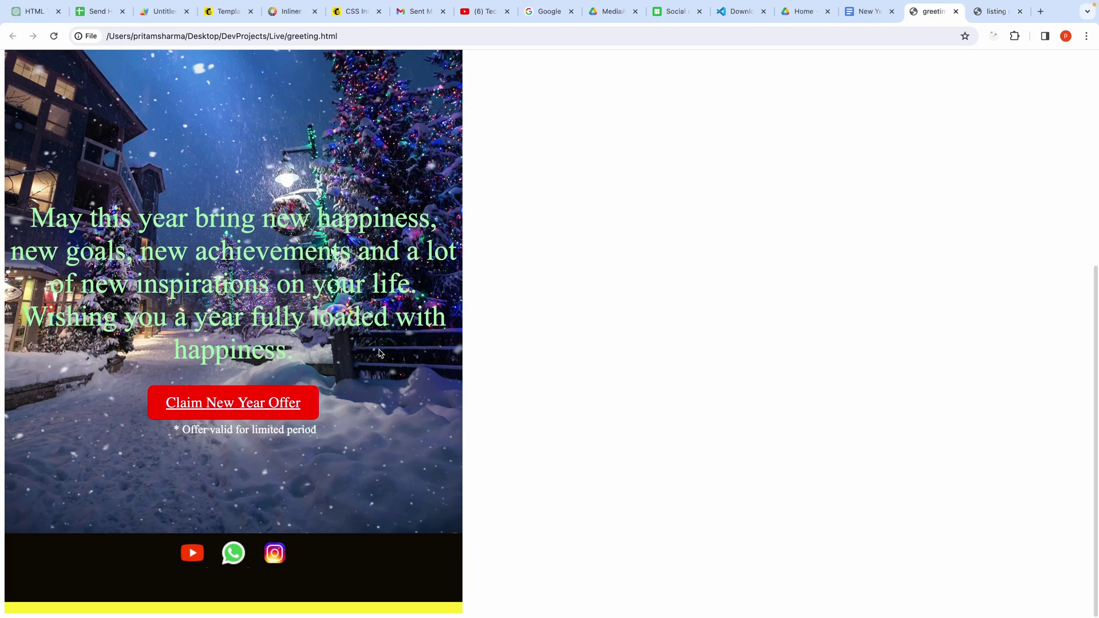
scroll(337, 430, "up", 6)
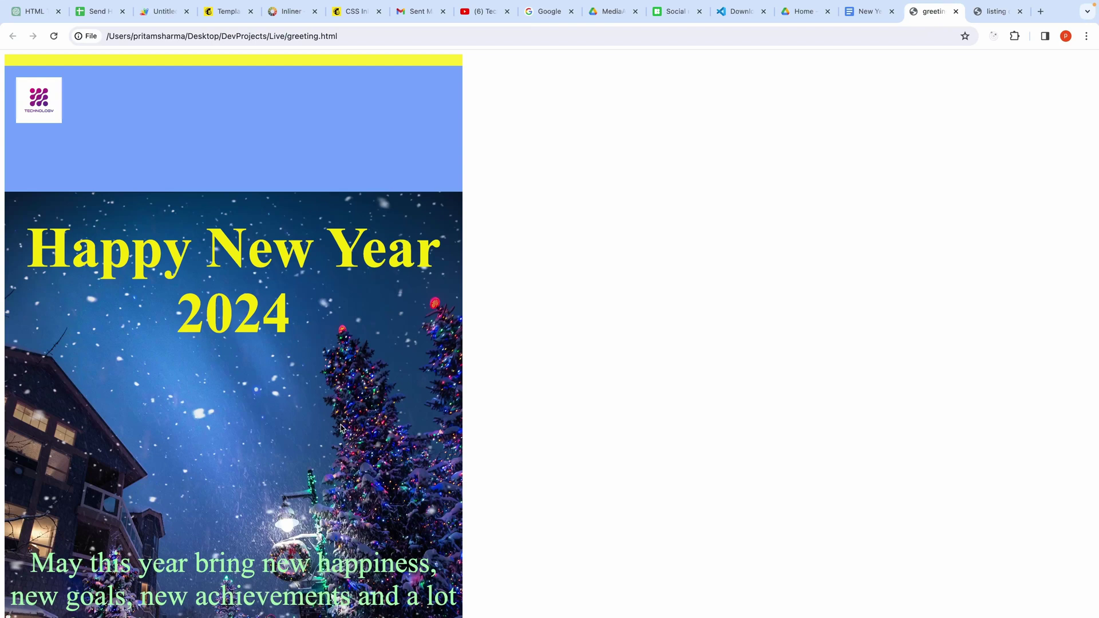
scroll(340, 428, "down", 3)
scroll(340, 424, "up", 3)
- Look over the PutsMail and Mailchimp CSS Inliner pages in Chrome
left_click(286, 13)
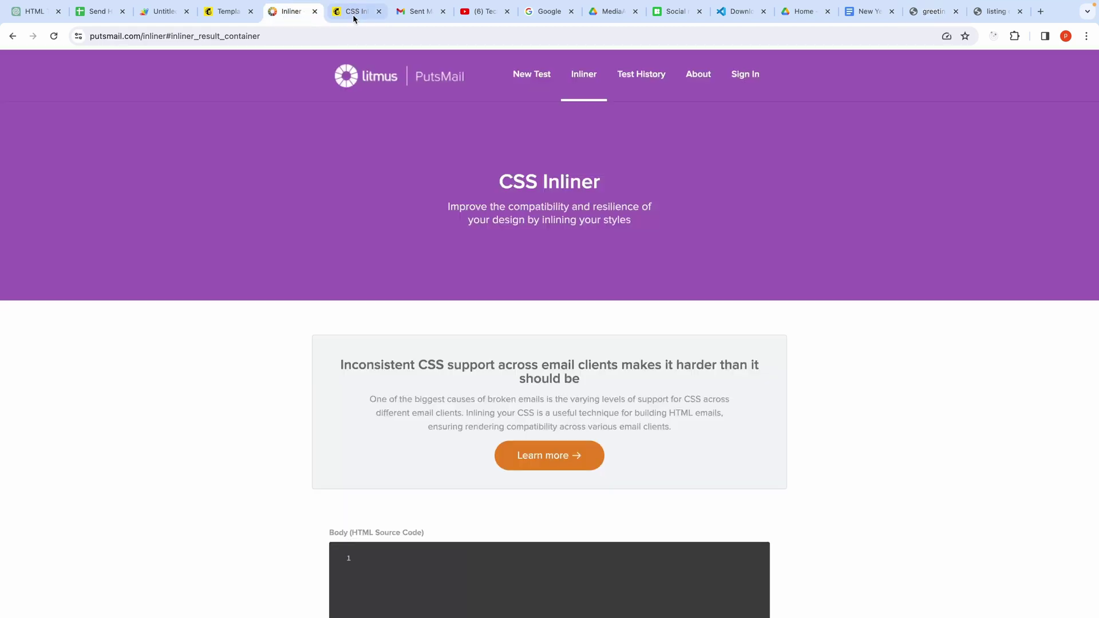
scroll(364, 332, "down", 4)
scroll(364, 335, "up", 4)
left_click(358, 16)
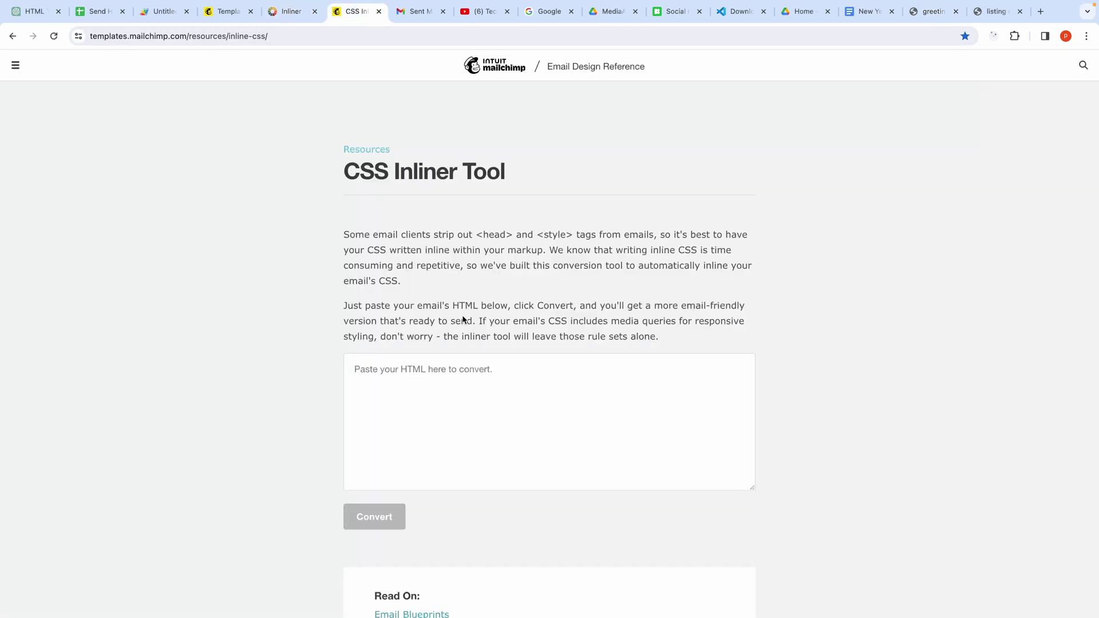
scroll(458, 353, "down", 4)
scroll(452, 380, "up", 4)
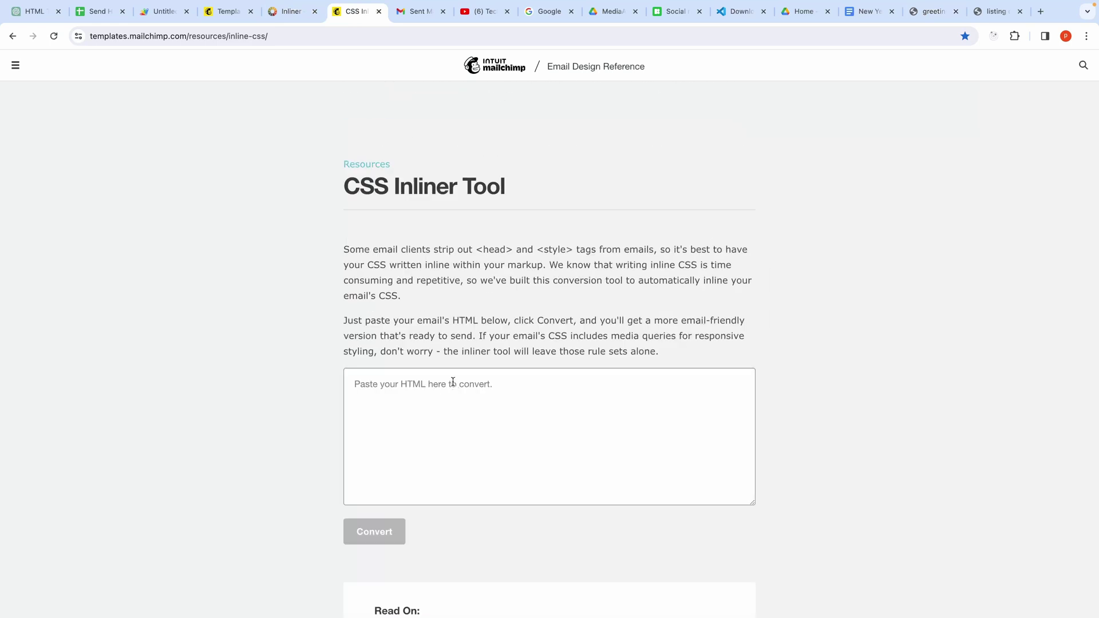
- Select all of greeting.html's code in Visual Studio Code
key("ctrl+Up")
left_click(362, 249)
left_click(363, 250)
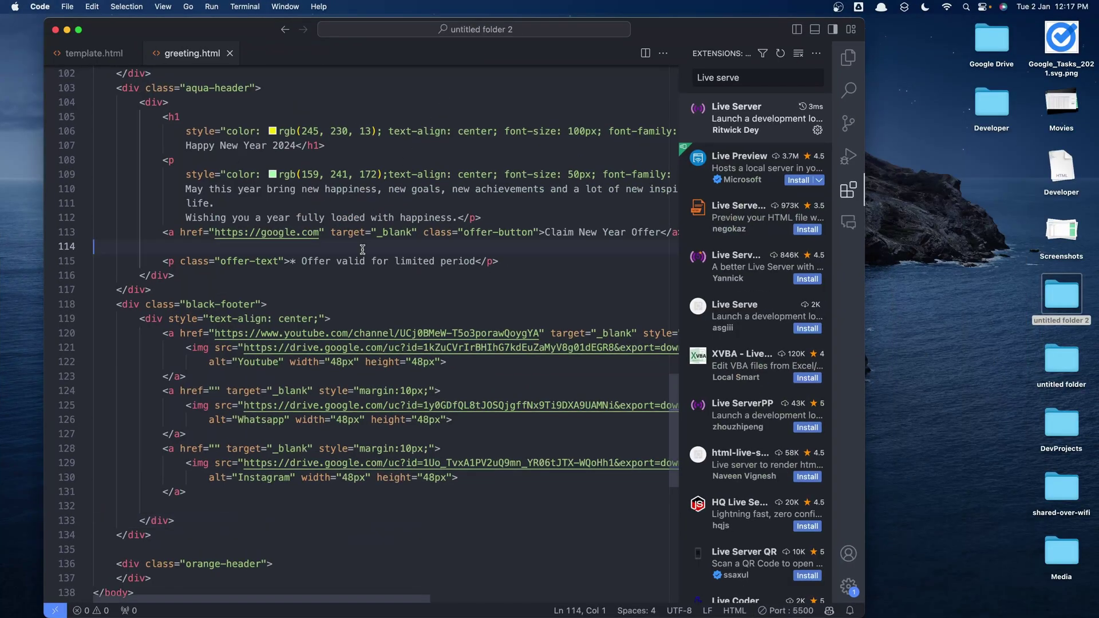
key("super+a")
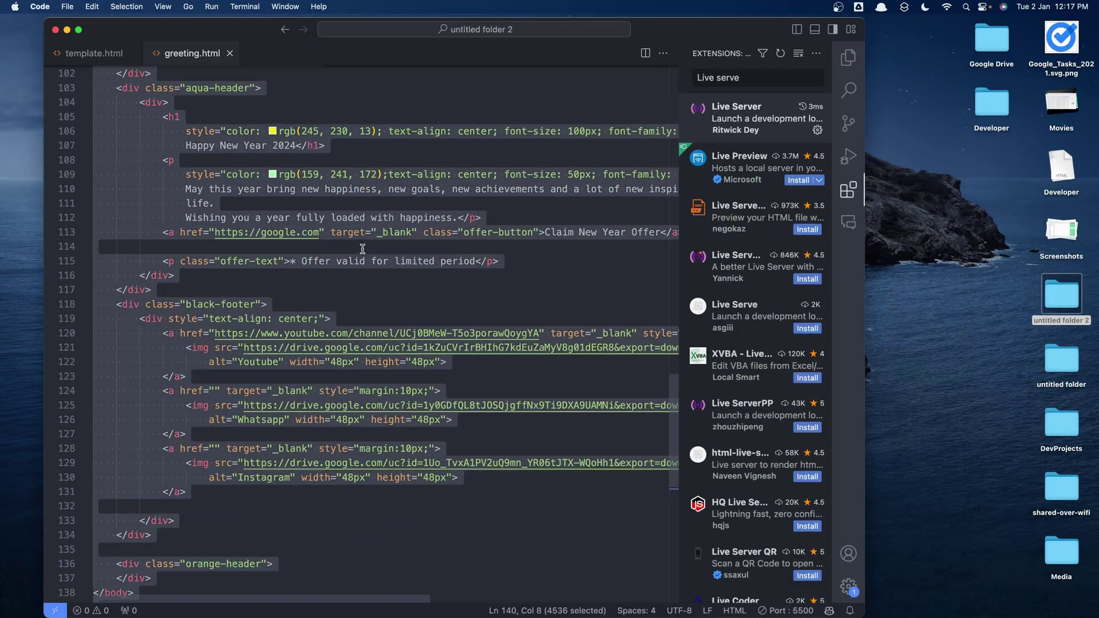
- Paste greeting.html into Mailchimp's CSS Inliner, convert it, and select the inlined output
key("ctrl+Up")
left_click(554, 20)
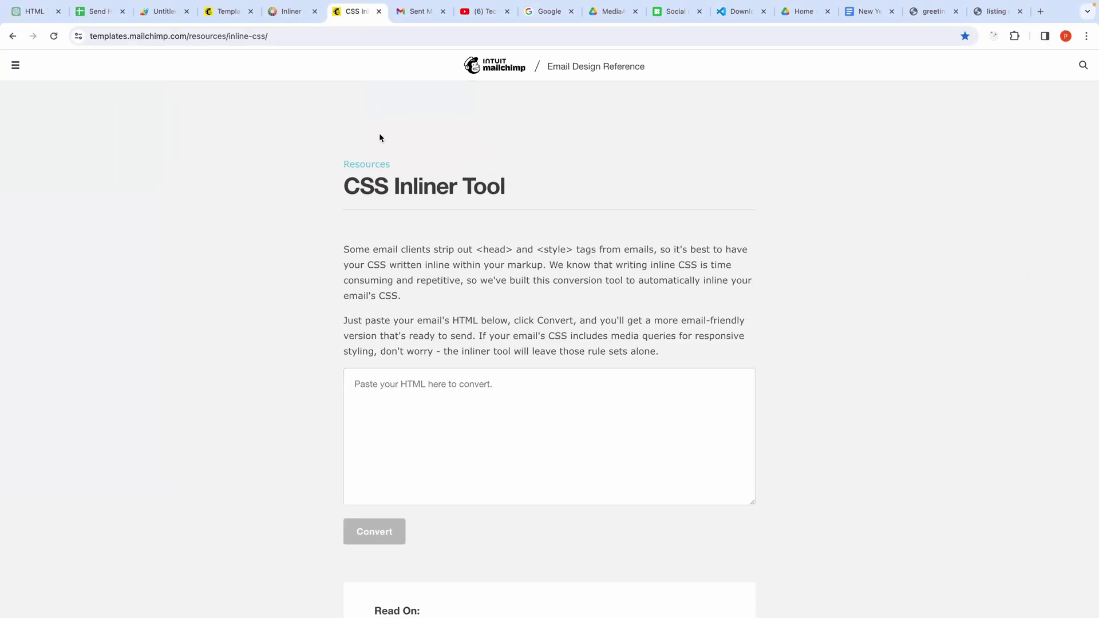
left_click(448, 387)
key("super+v")
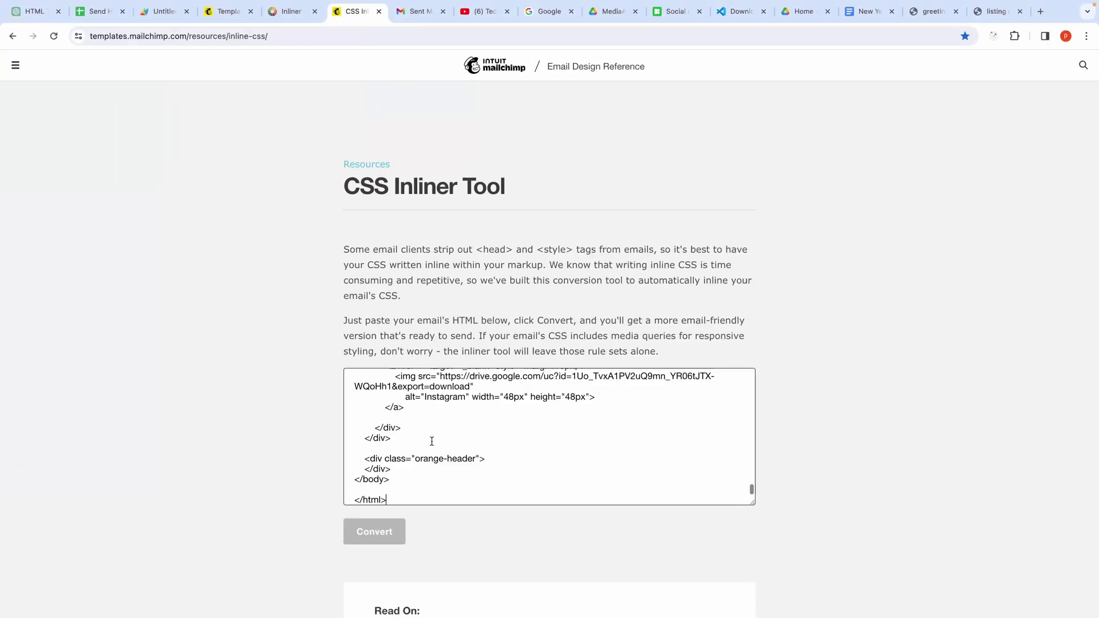
left_click(375, 531)
scroll(334, 487, "down", 4)
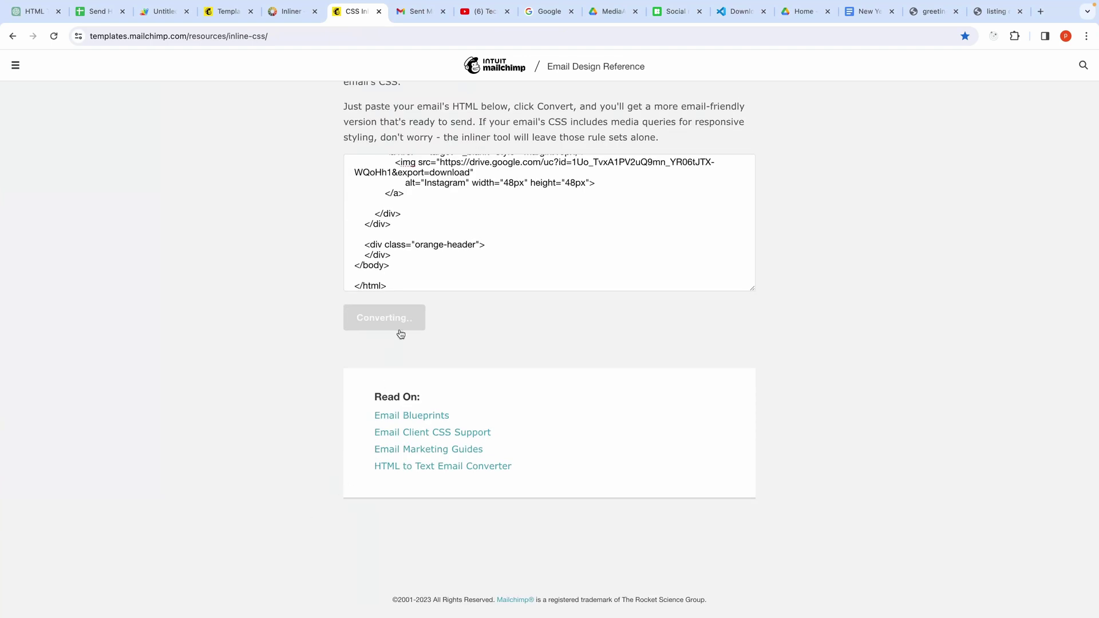
scroll(411, 497, "down", 10)
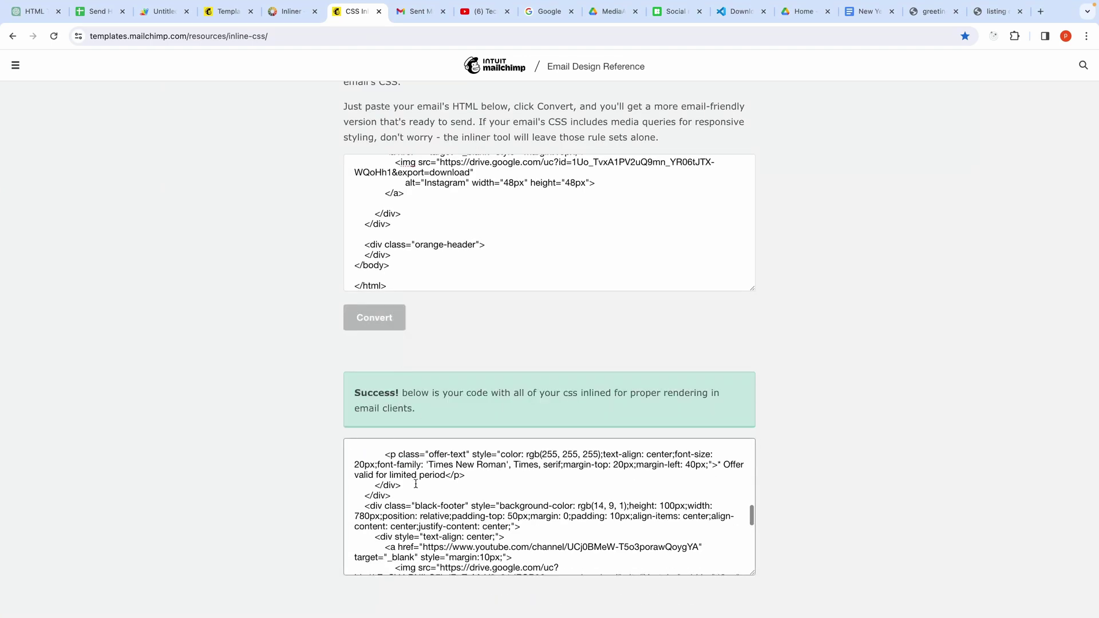
left_click(422, 492)
key("super+a")
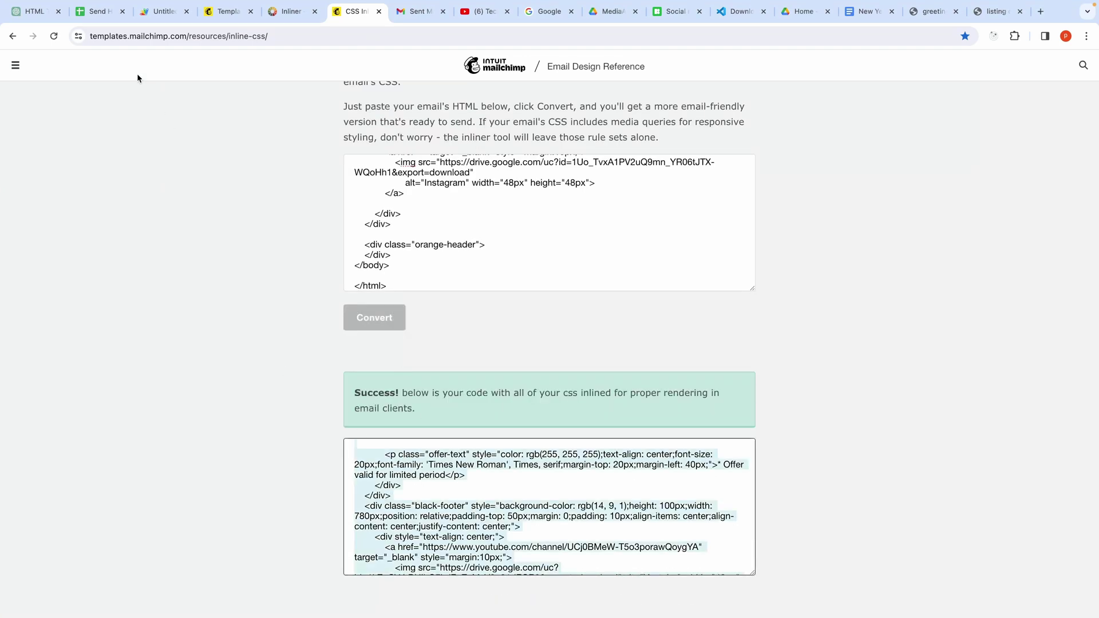
- Replace the Body cell B6 with the inlined New Year HTML and run Send Email
left_click(94, 11)
left_click(309, 442)
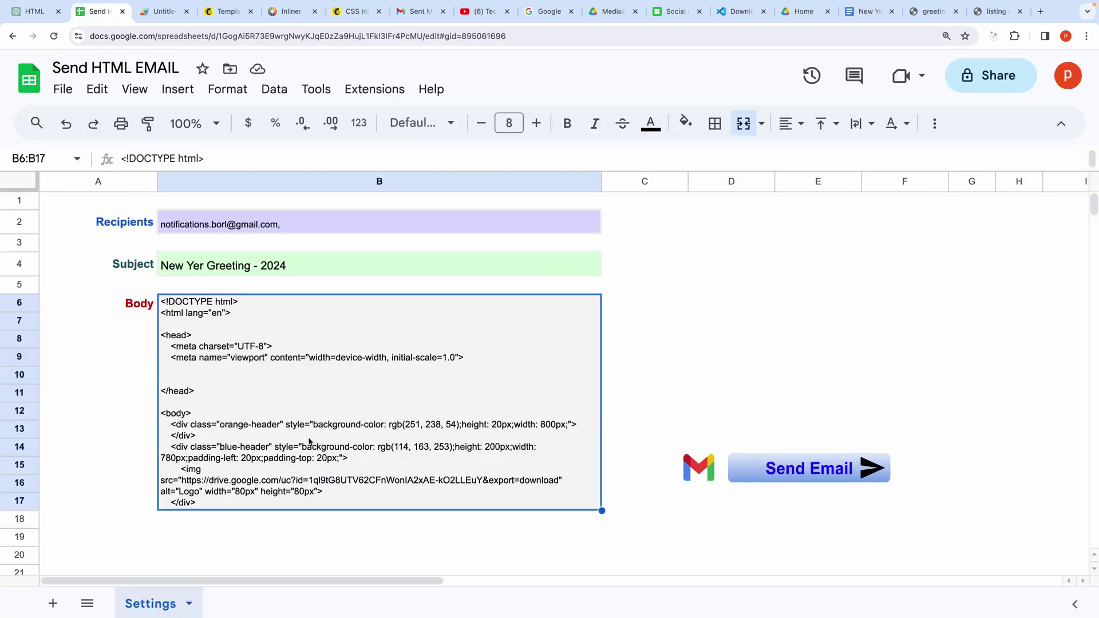
key("BackSpace")
left_click(194, 159)
key("ctrl+v")
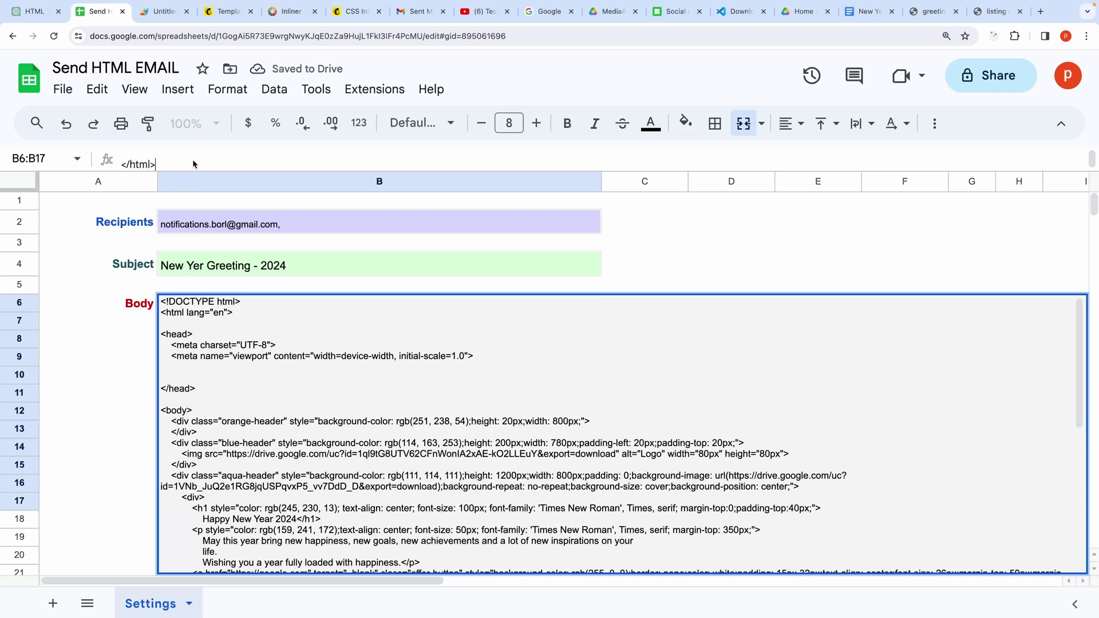
left_click(121, 407)
left_click(825, 474)
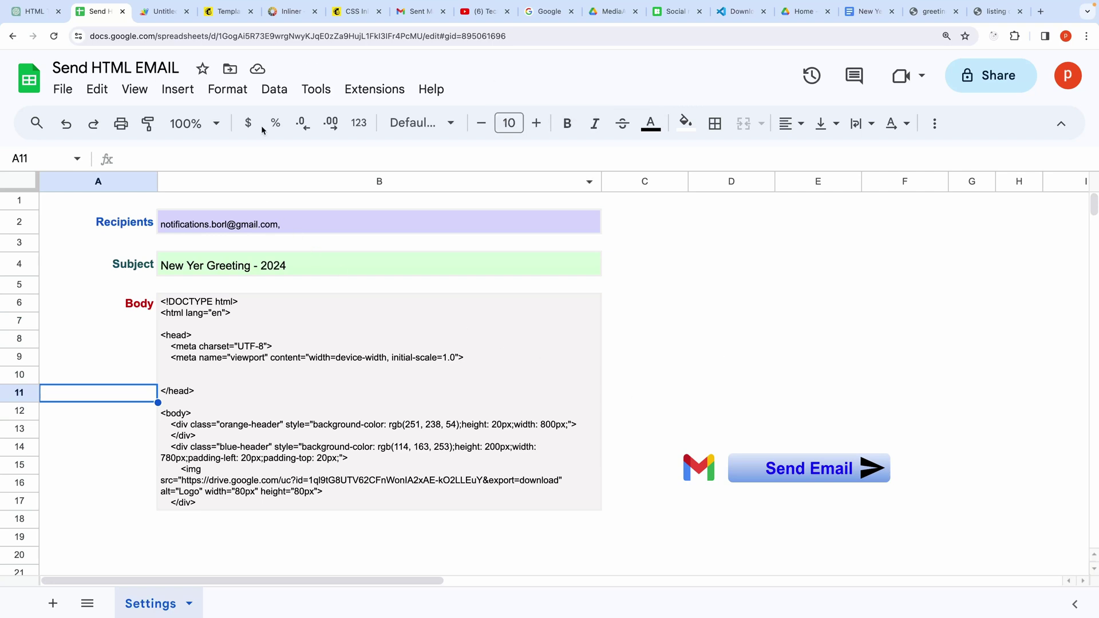
- Go to Mailchimp's Email templates page under Content and start a new template
left_click(231, 12)
left_click(136, 286)
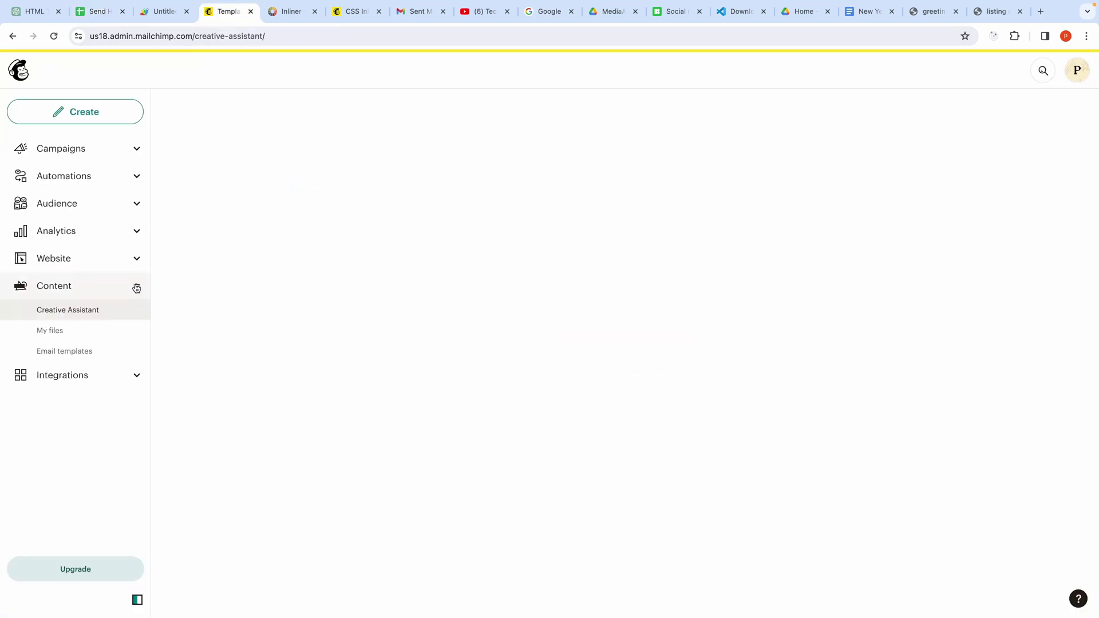
left_click(64, 351)
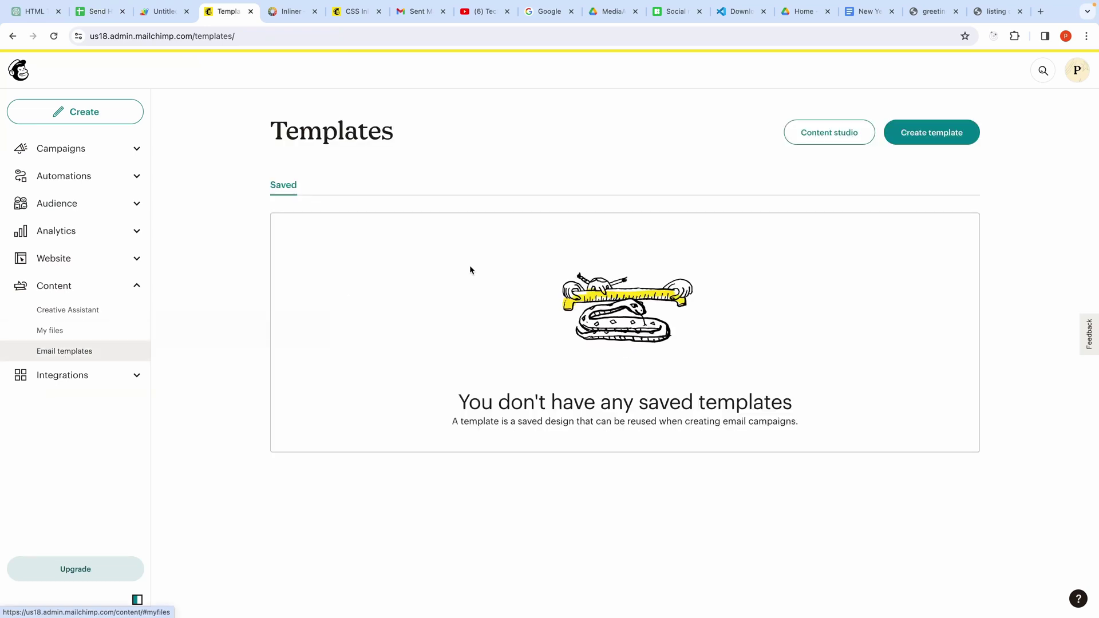
left_click(904, 137)
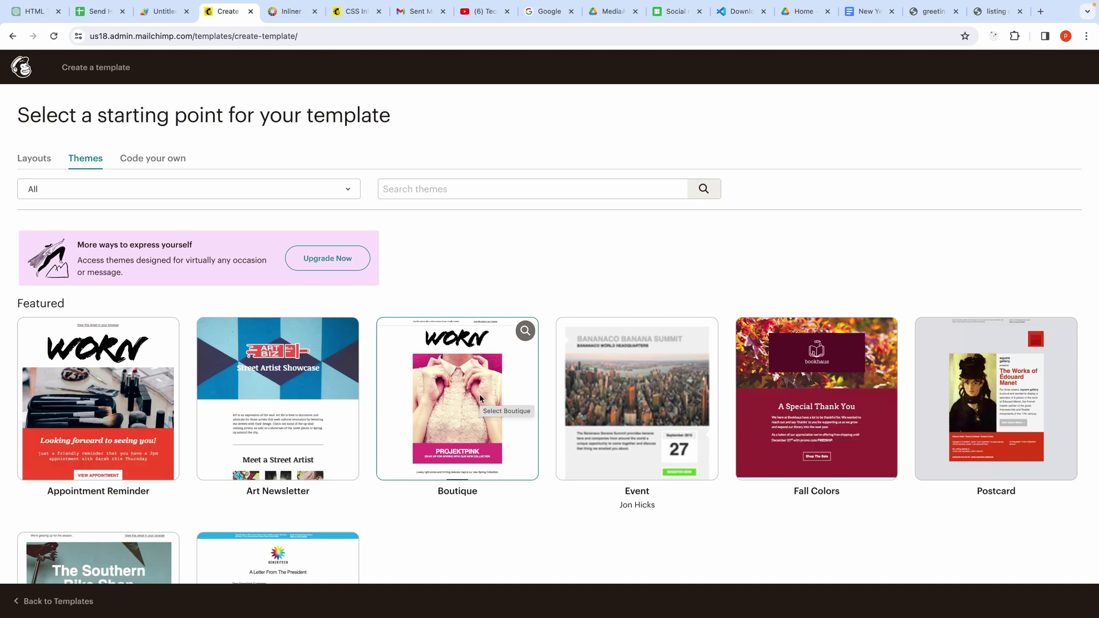
- Create a template from the Boutique theme, then return to the /templates list
left_click(480, 398)
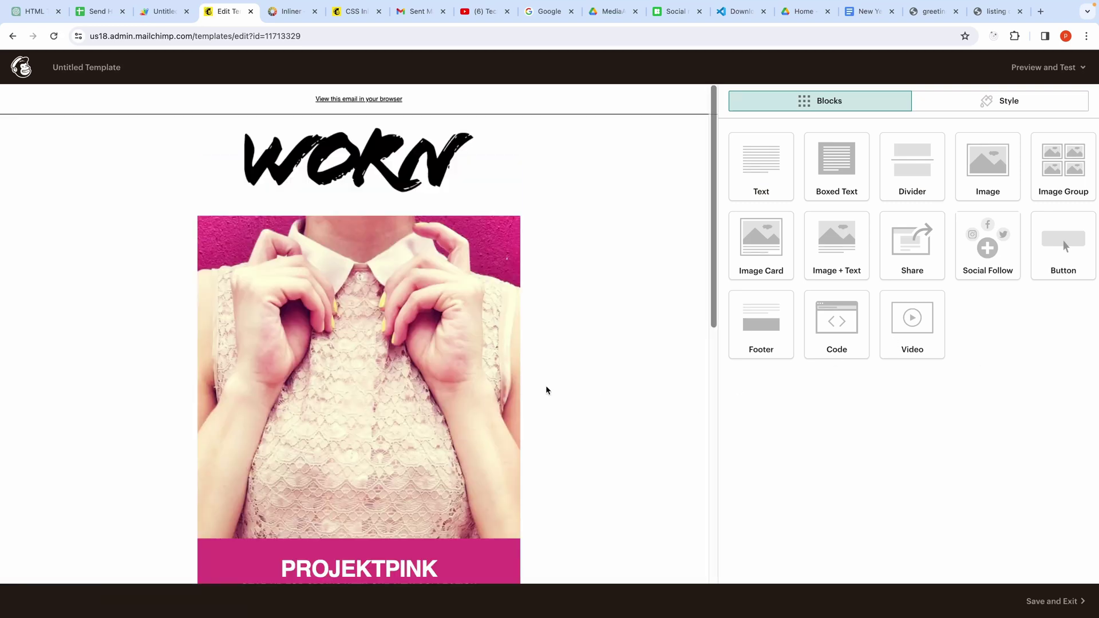
left_click(492, 293)
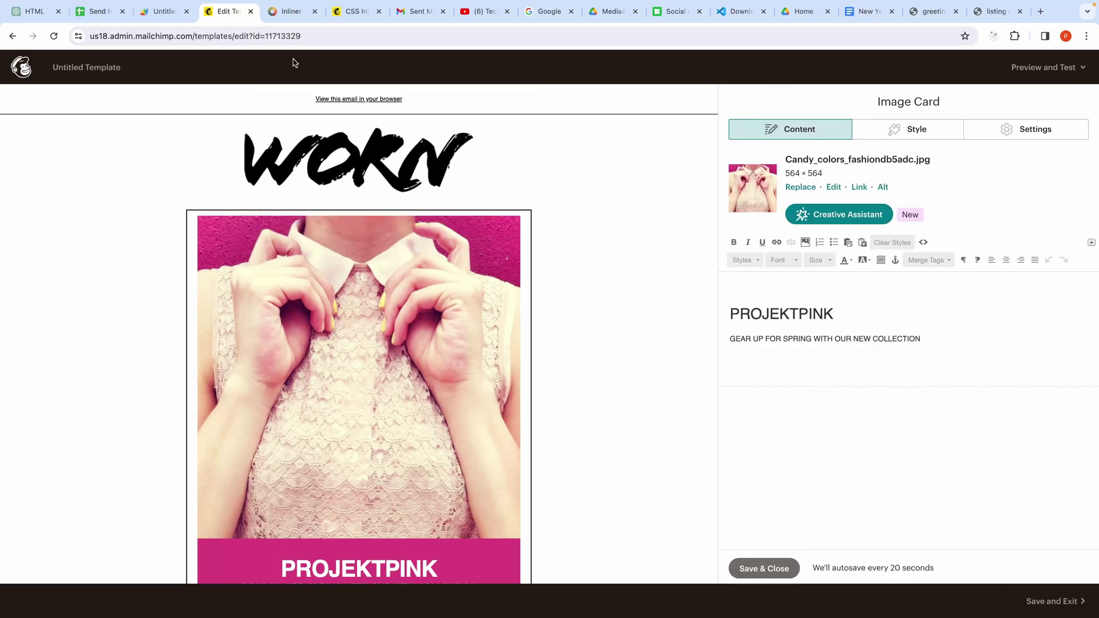
left_click(295, 36)
left_click_drag(302, 36, 200, 33)
left_click(233, 36)
key("shift+End")
key("BackSpace")
key("Return")
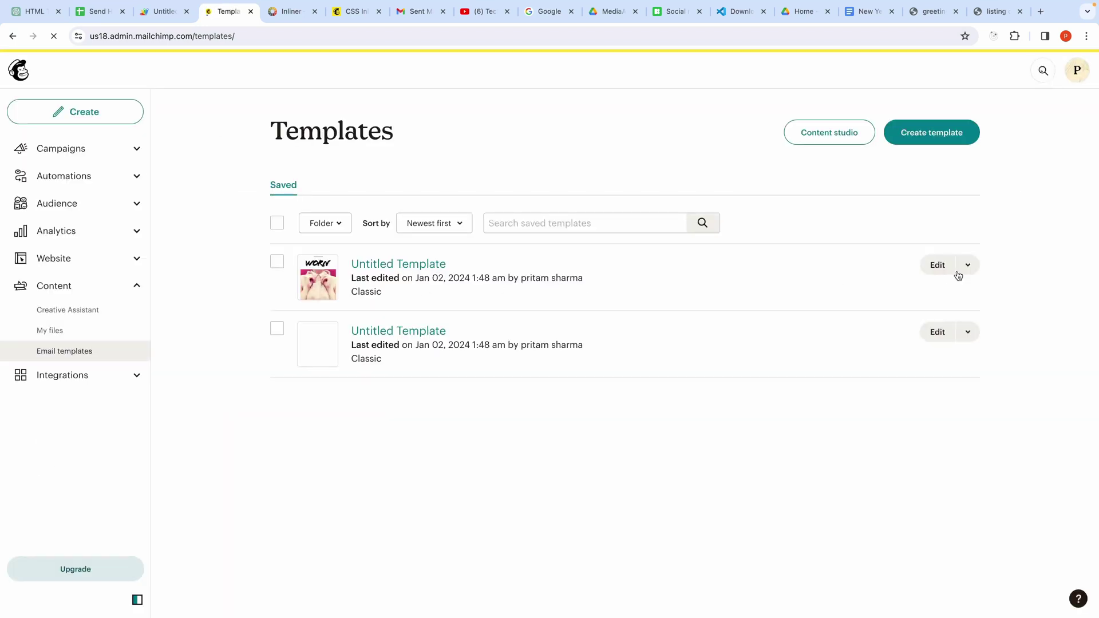
- Export the Boutique template as HTML and locate Untitled Template (2).html in Downloads
left_click(966, 266)
left_click(949, 346)
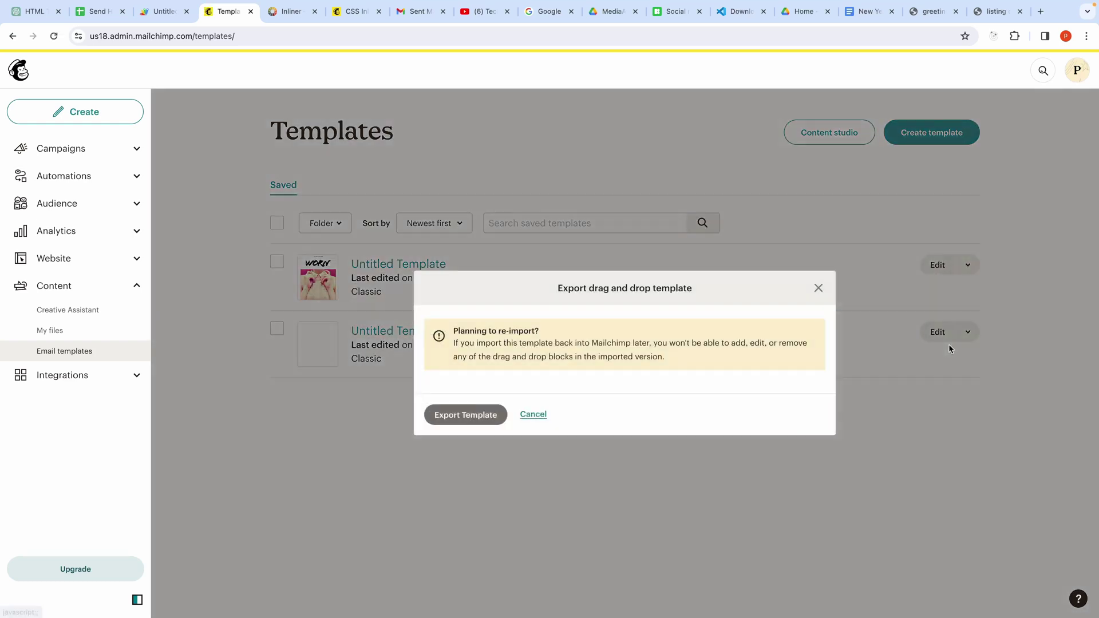
left_click(458, 413)
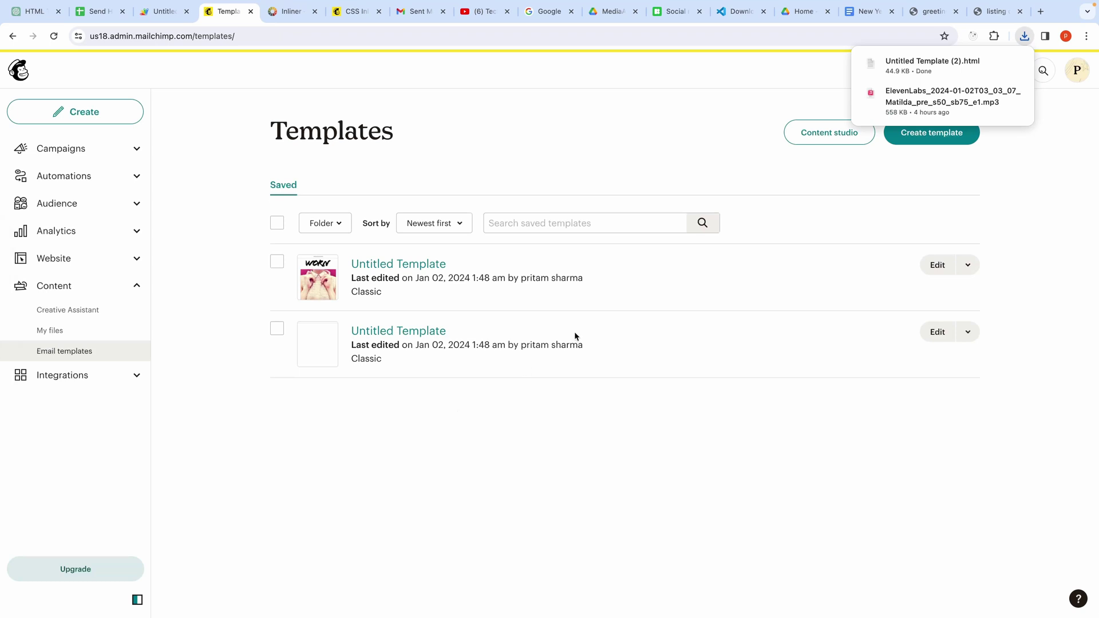
left_click(995, 67)
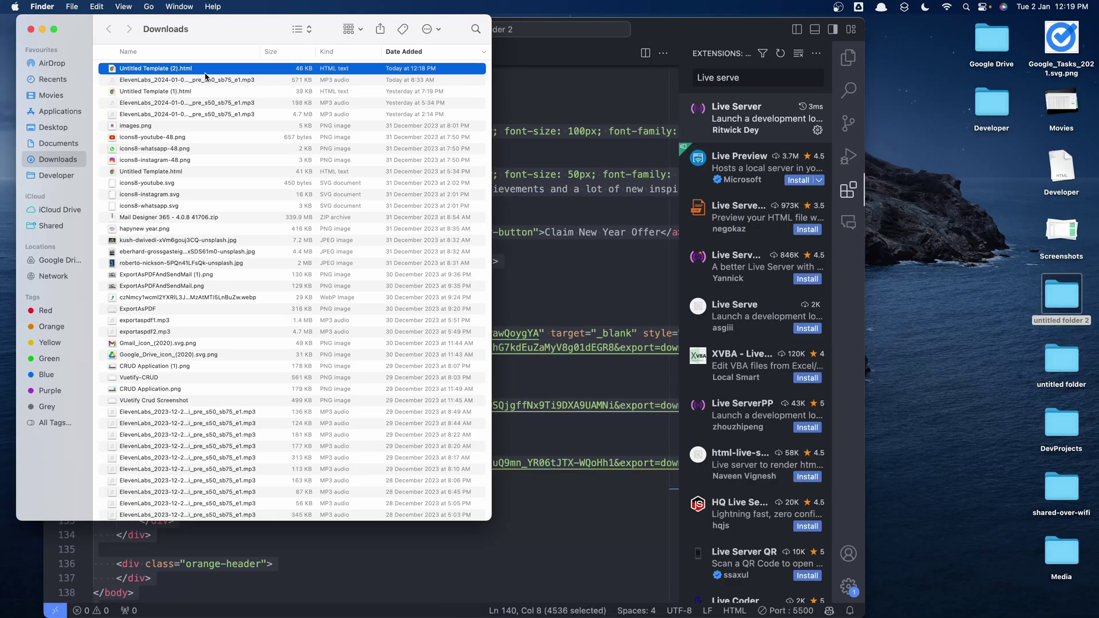
left_click(205, 70)
- Open Untitled Template (2).html in Visual Studio Code from Finder
right_click(206, 69)
mouse_move(323, 89)
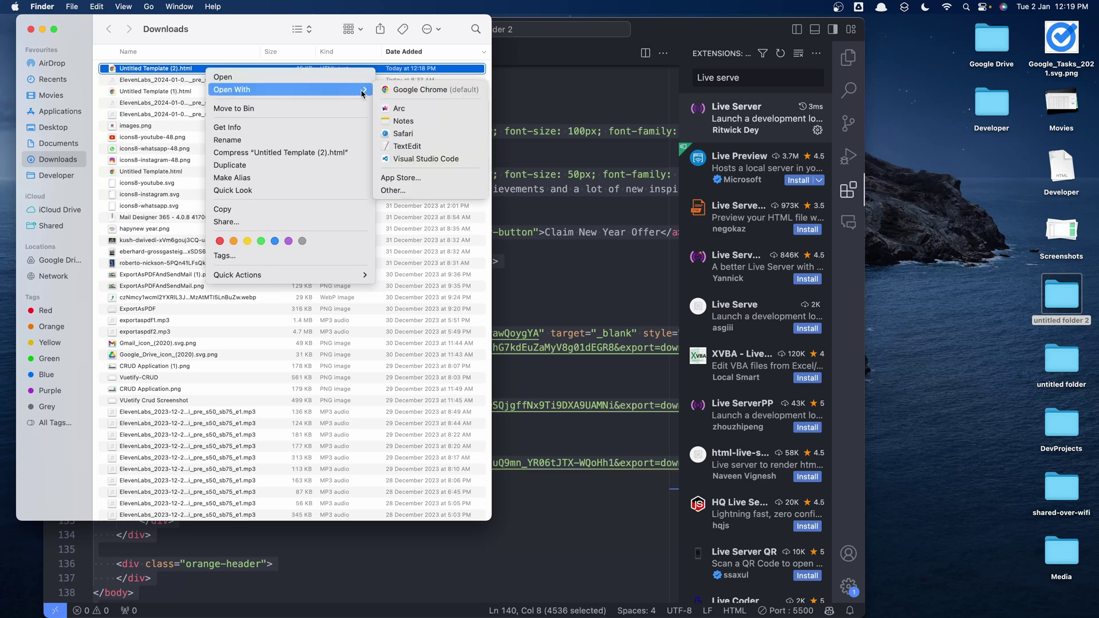
left_click(402, 159)
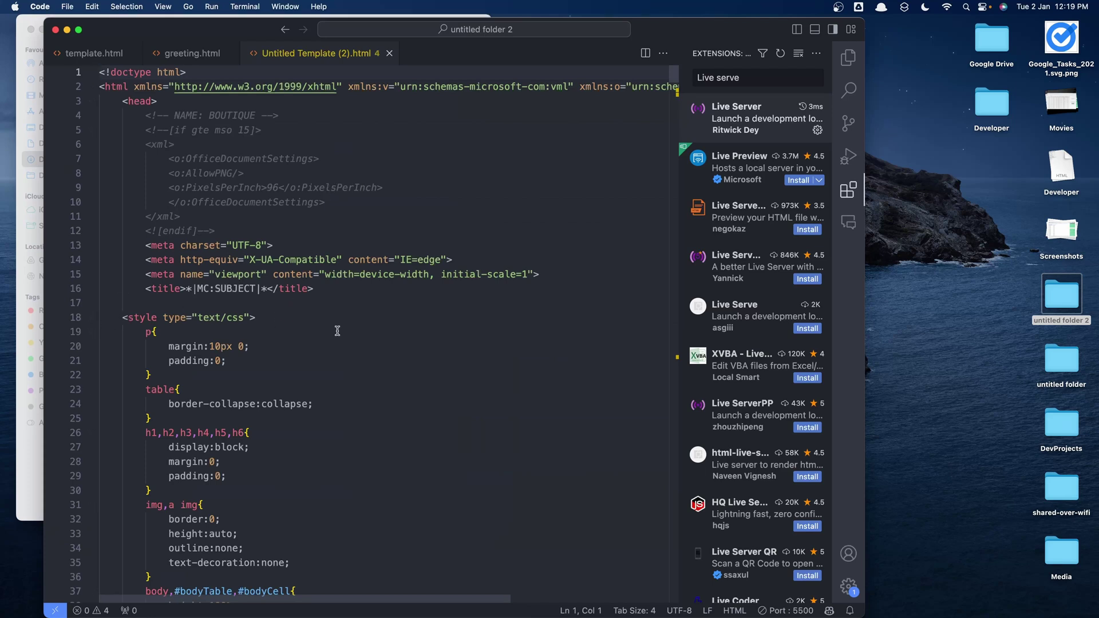
- Review the Boutique template source and select all of its HTML for copying
scroll(337, 331, "down", 5)
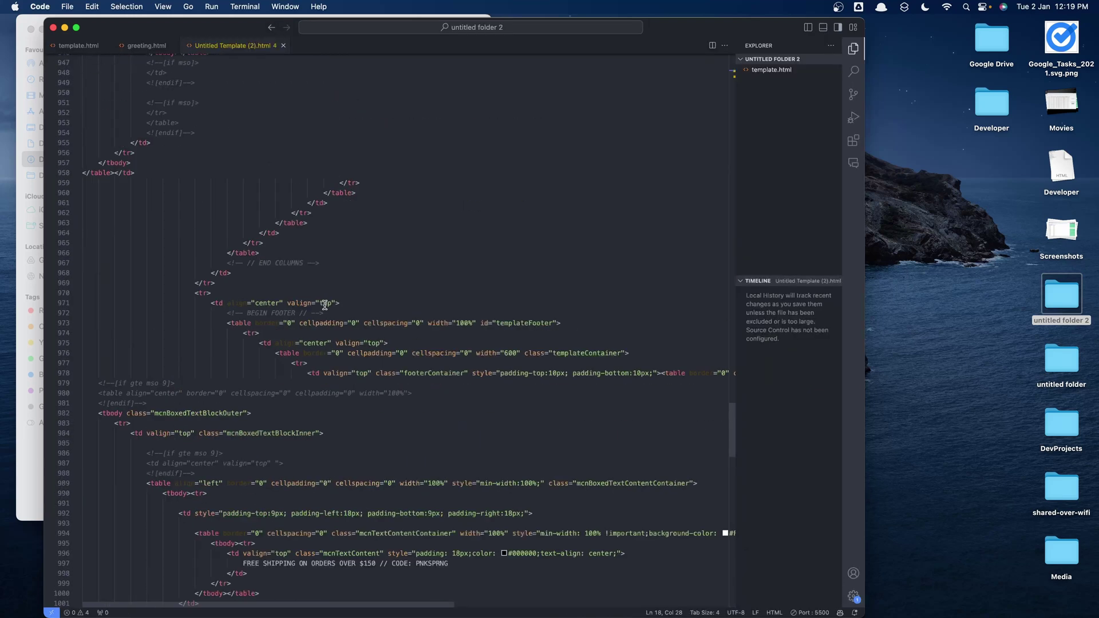
scroll(324, 305, "up", 5)
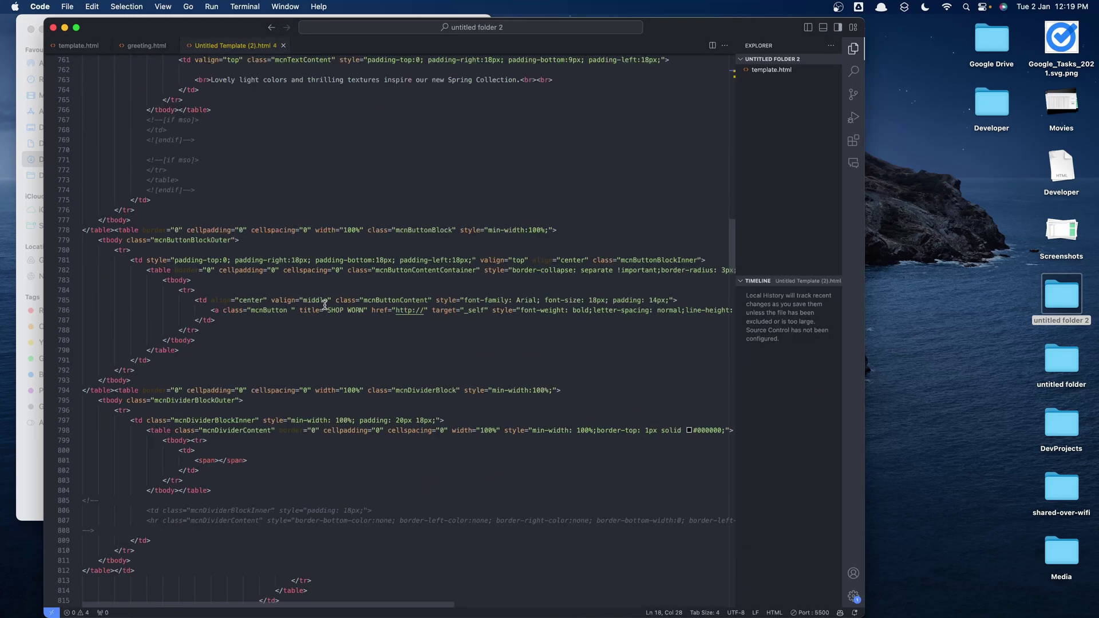
scroll(324, 305, "up", 10)
scroll(325, 305, "down", 20)
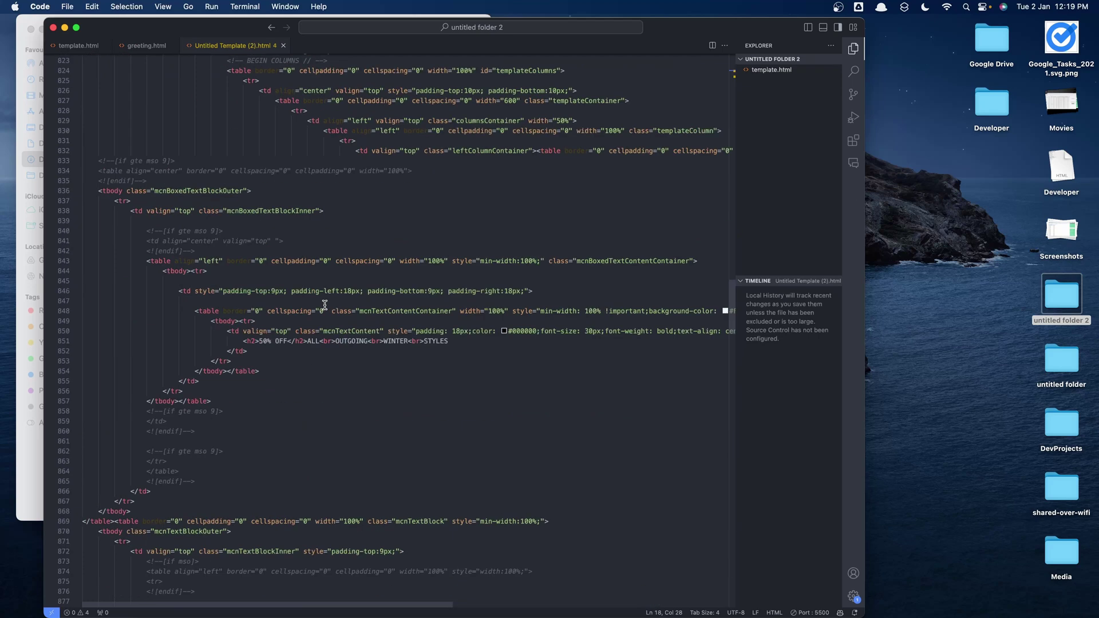
scroll(325, 305, "up", 5)
left_click(369, 488)
key("super+a")
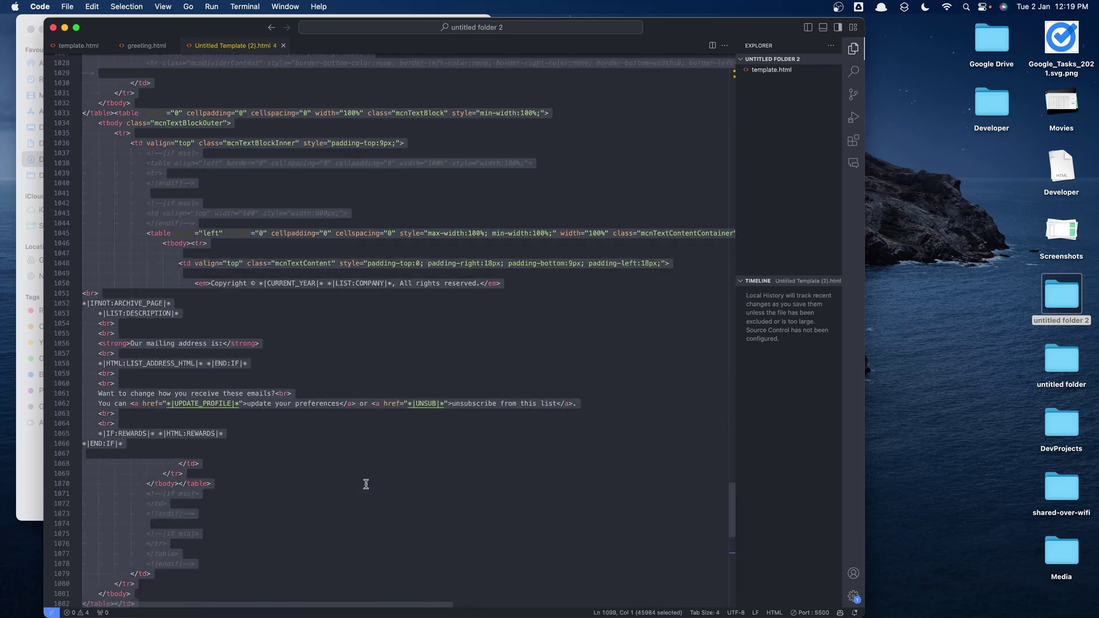
left_click(21, 20)
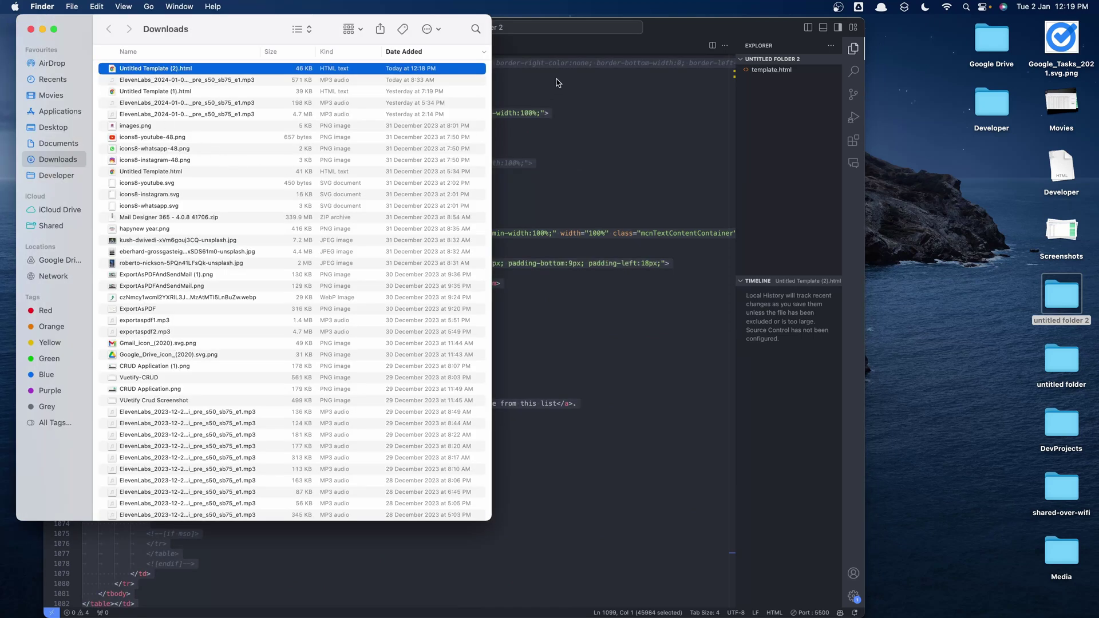
key("ctrl+Up")
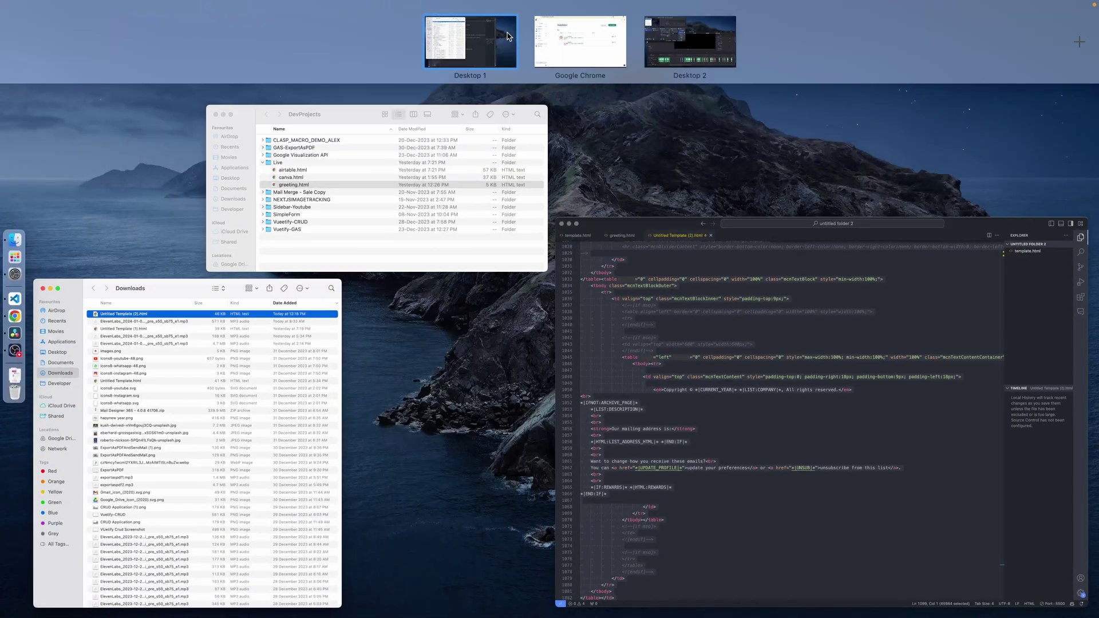
- Replace the CSS Inliner input with the template HTML, convert it, and select the output
left_click(578, 46)
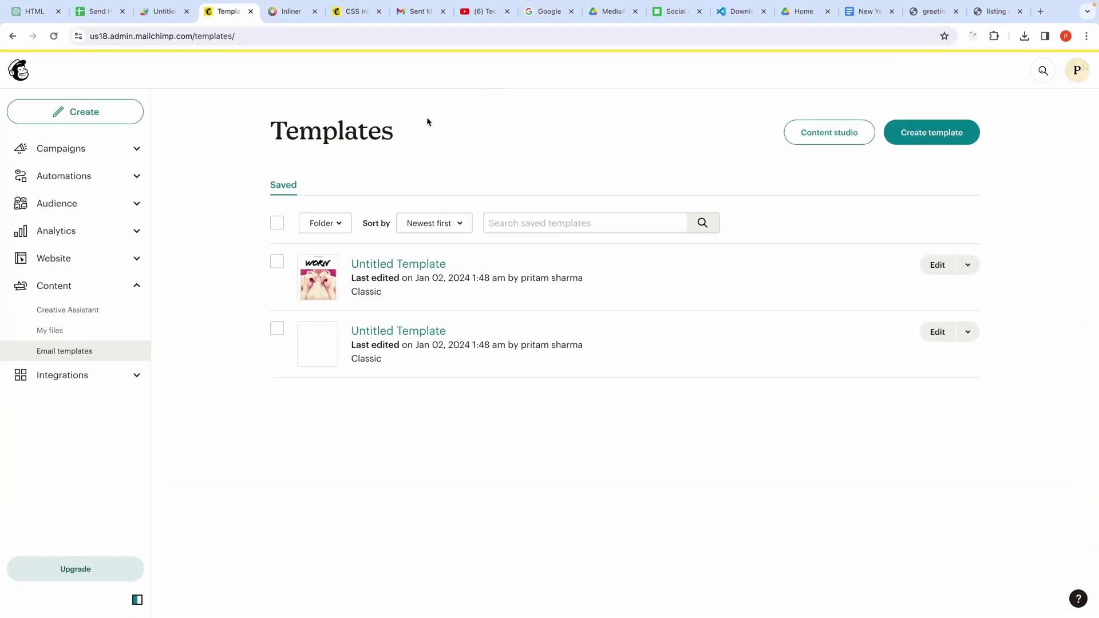
left_click(360, 12)
key("super+a")
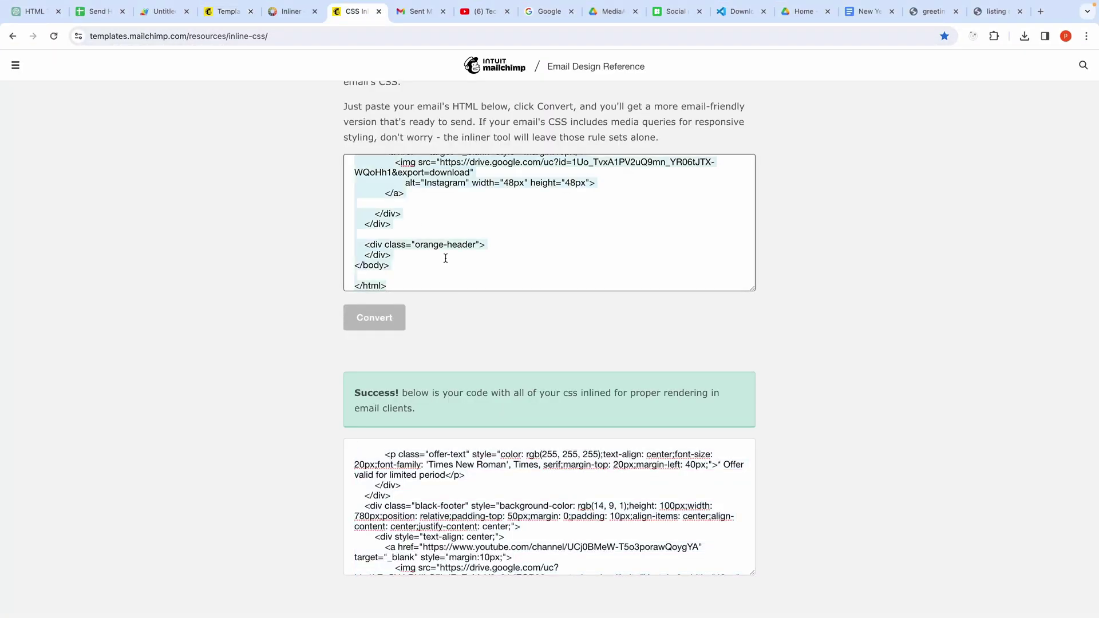
key("super+v")
left_click(395, 318)
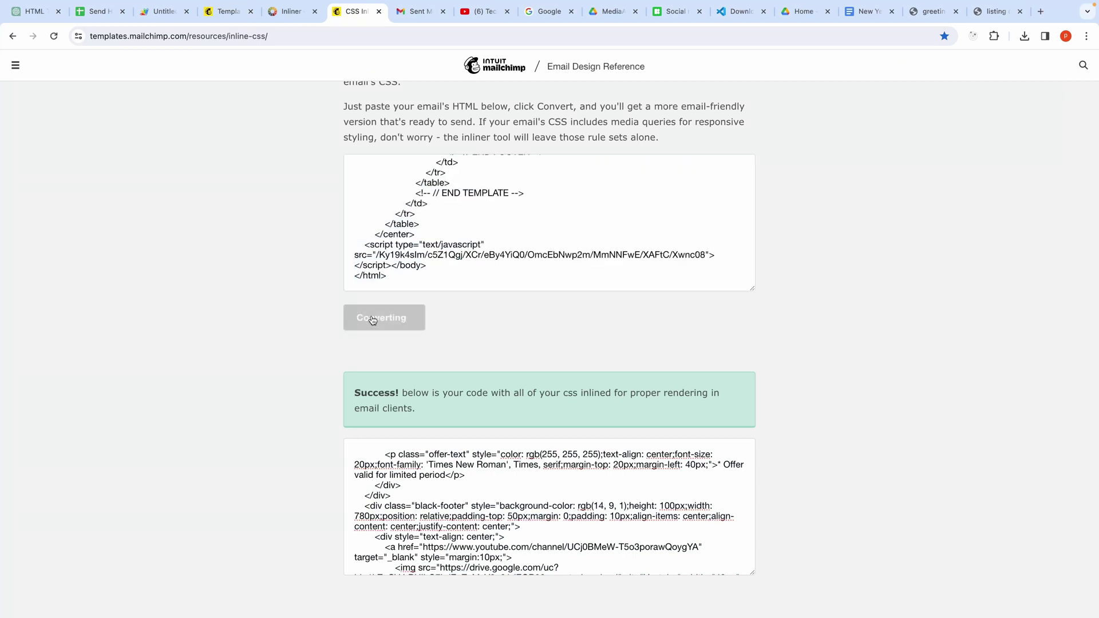
left_click(422, 501)
key("ctrl+a")
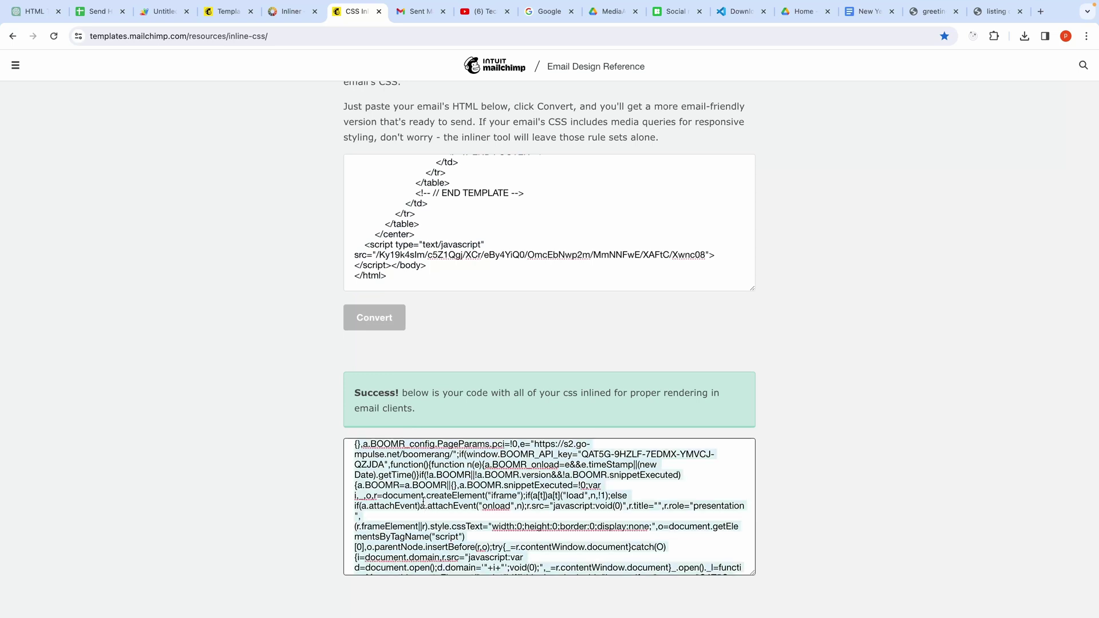
left_click(97, 12)
- Replace the Body cell with the inlined Boutique HTML and send the email
left_click(382, 380)
key("Delete")
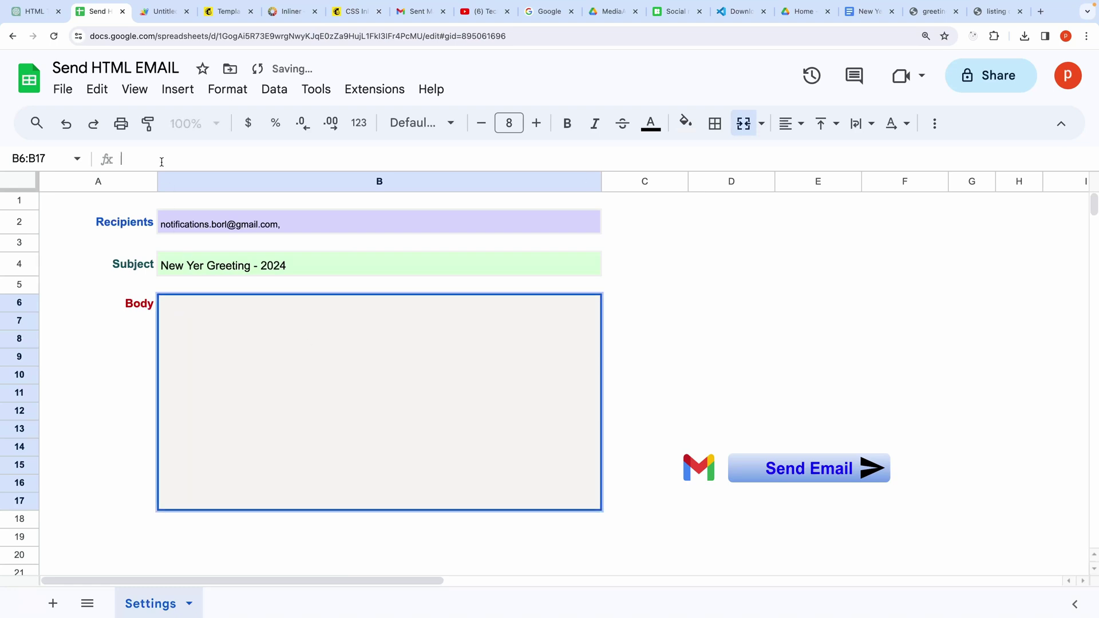
key("super+v")
left_click(97, 410)
left_click(830, 451)
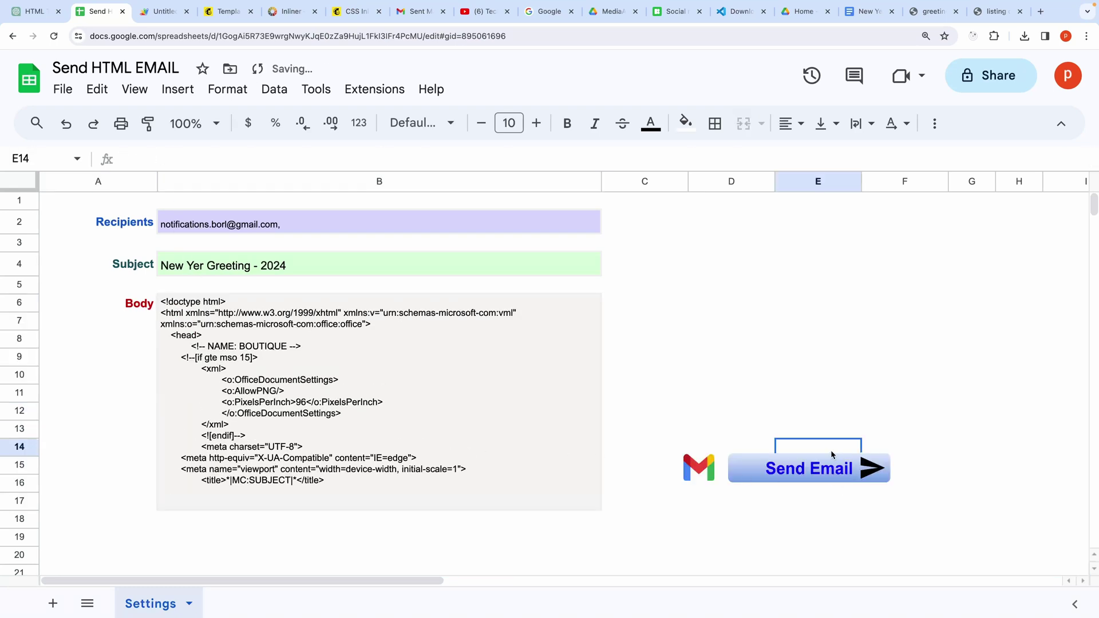
left_click(831, 477)
- Reload Gmail's Sent list and review the New Yer Greeting - 2024 email's Boutique design
left_click(423, 13)
left_click(53, 36)
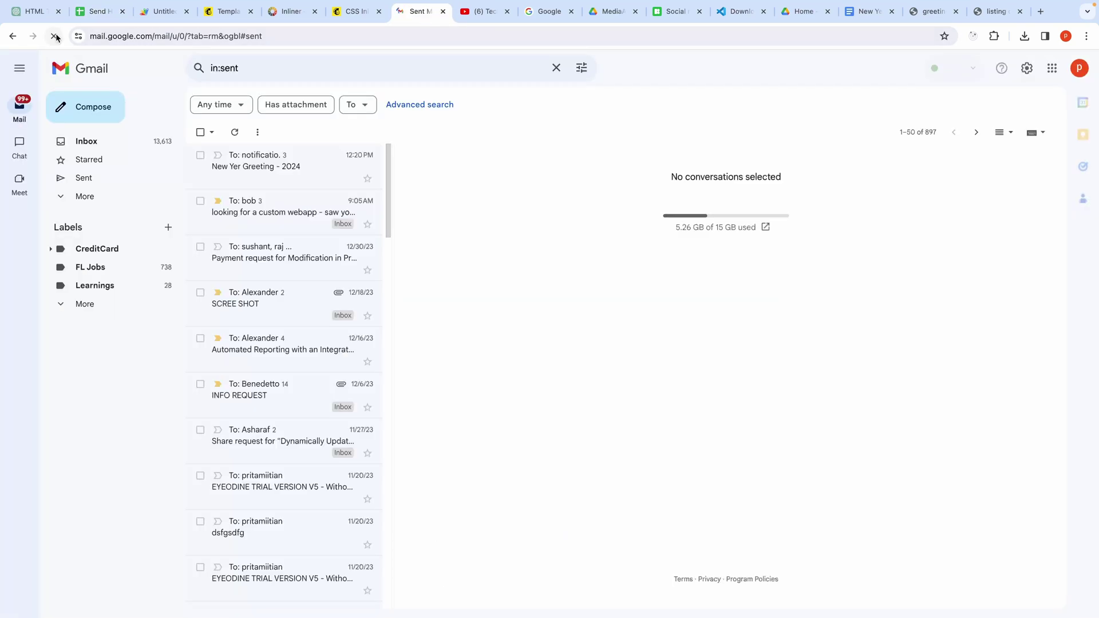
left_click(240, 181)
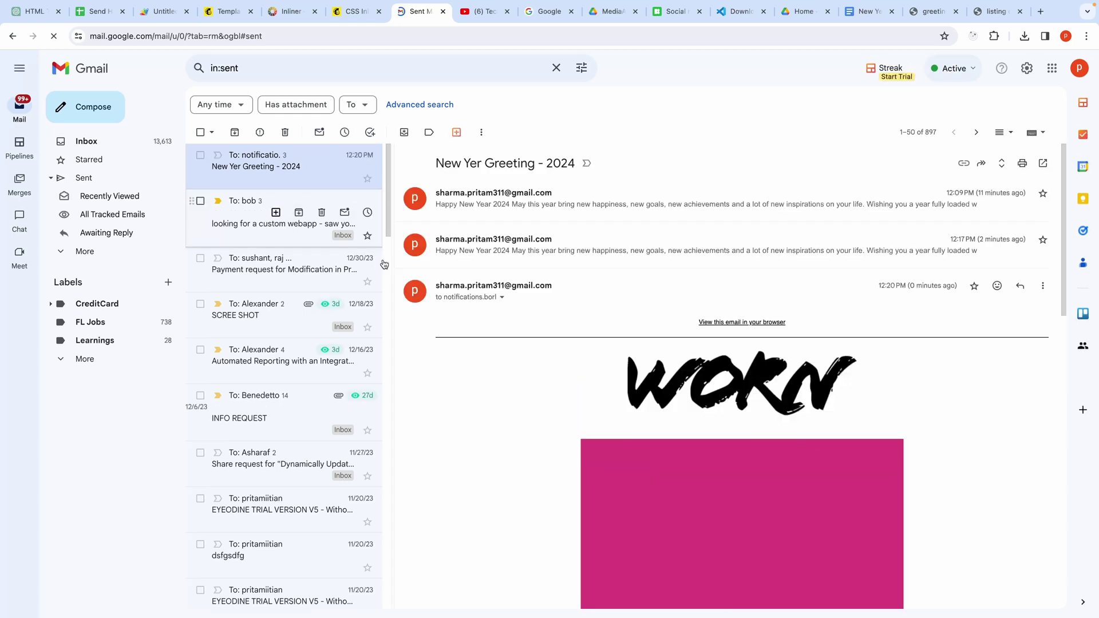
scroll(682, 412, "down", 5)
scroll(682, 414, "down", 9)
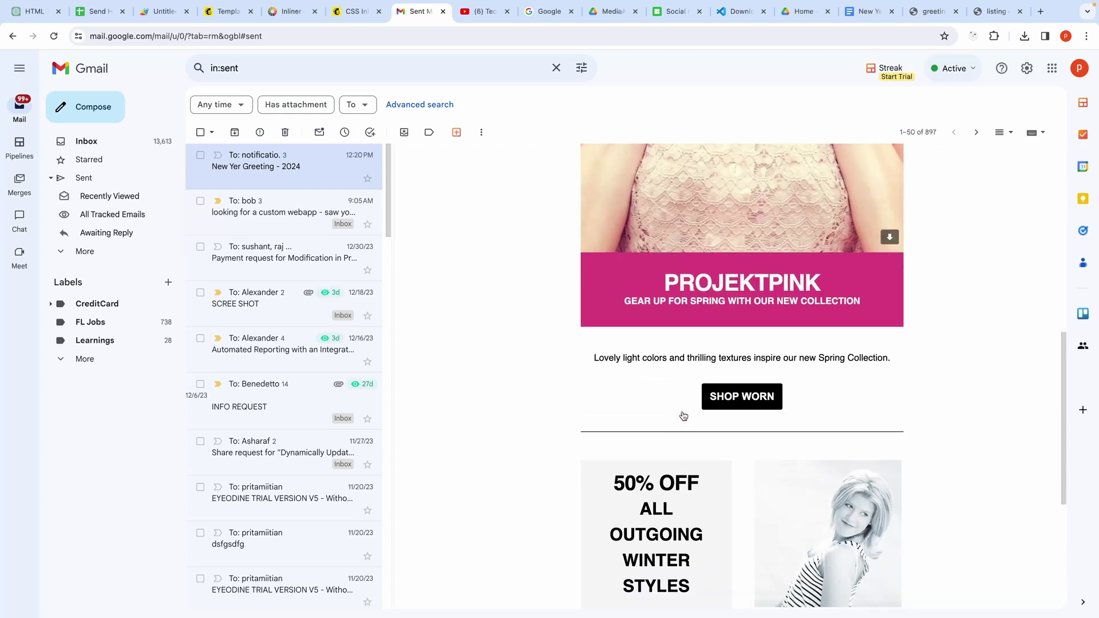
scroll(682, 411, "up", 9)
scroll(682, 412, "up", 5)
scroll(678, 427, "down", 10)
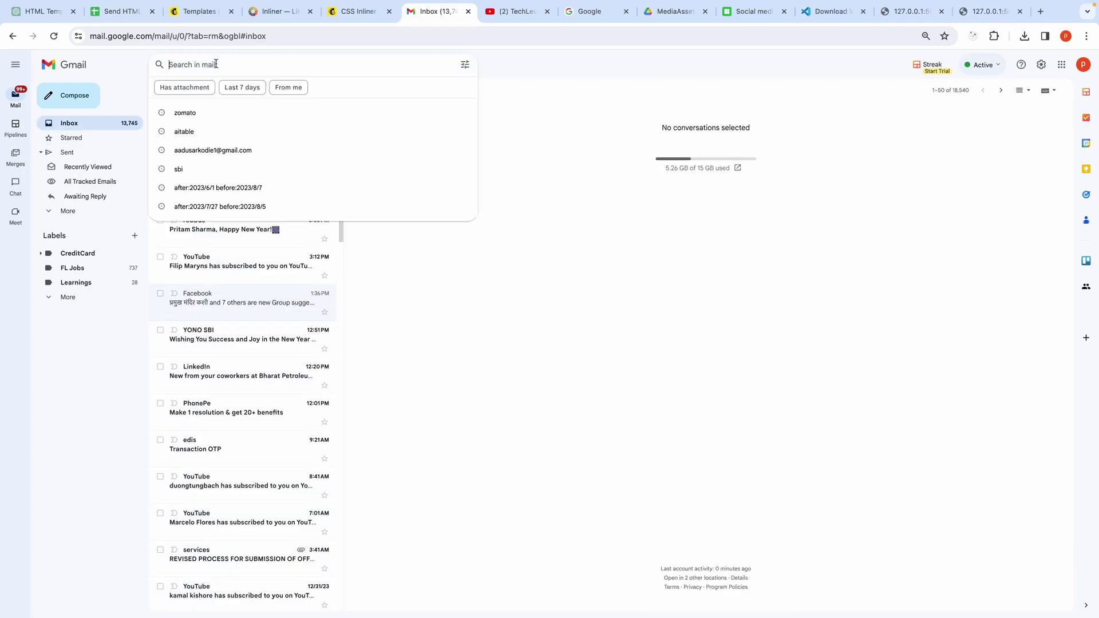
- Search Gmail for 'airtable', open the webinar email and inspect it in DevTools
type("airtable")
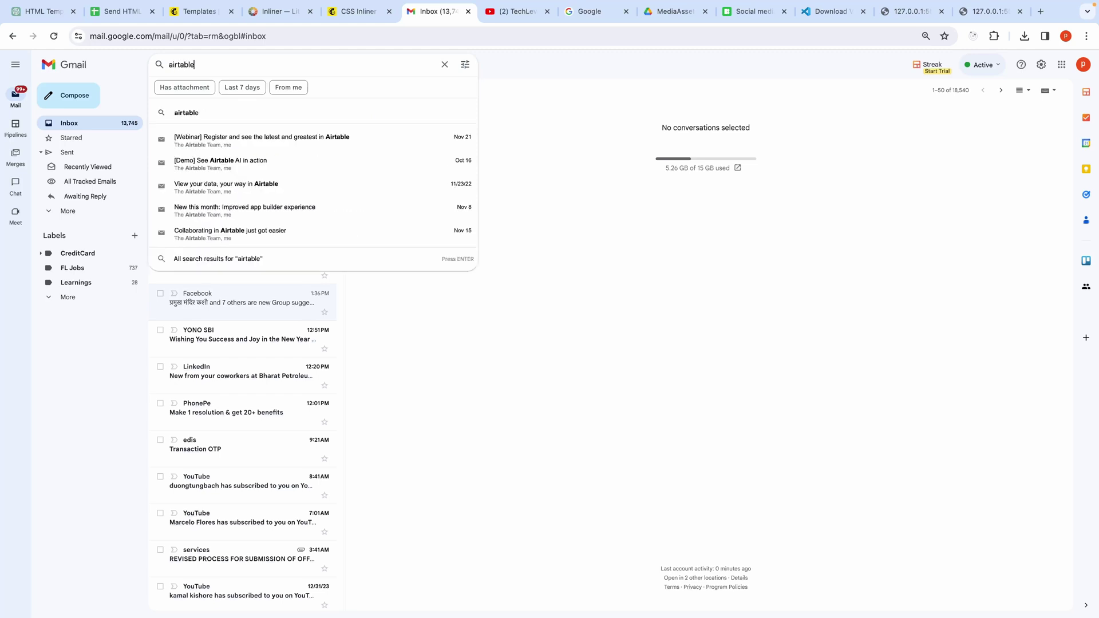
left_click(215, 139)
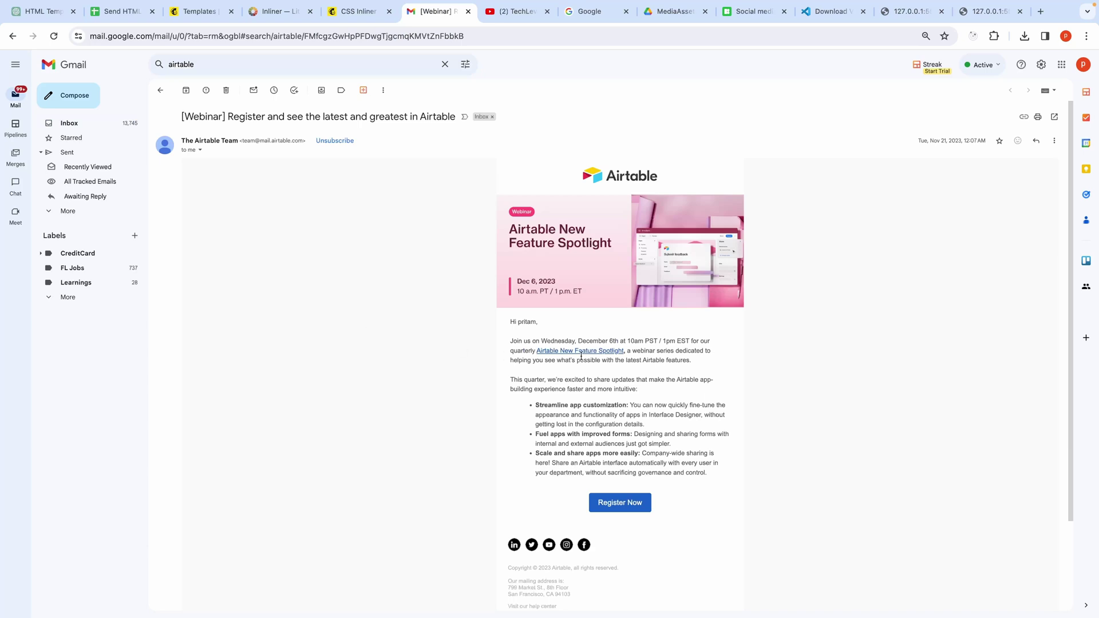
right_click(583, 334)
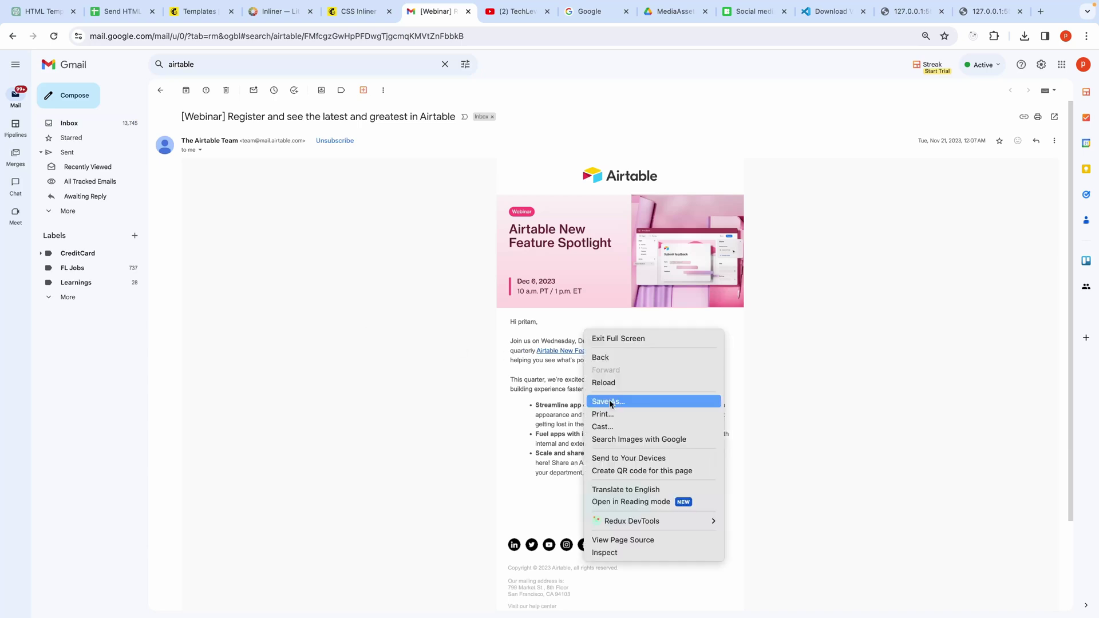
left_click(655, 556)
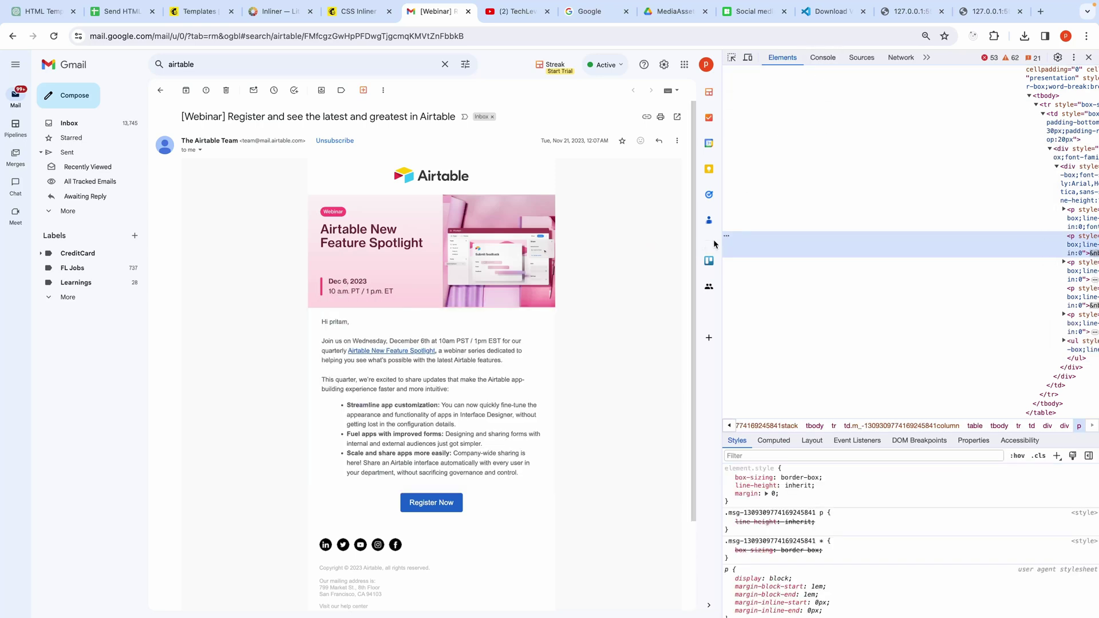
- Widen the DevTools pane and copy the Airtable email's message-container element
left_click_drag(723, 239, 561, 239)
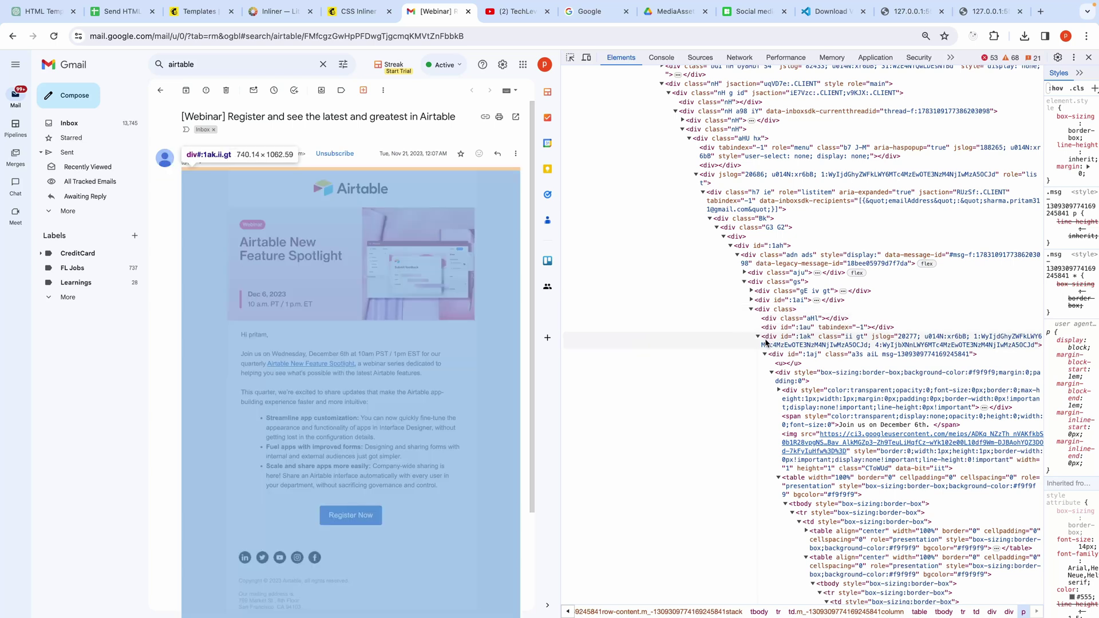
left_click(749, 309)
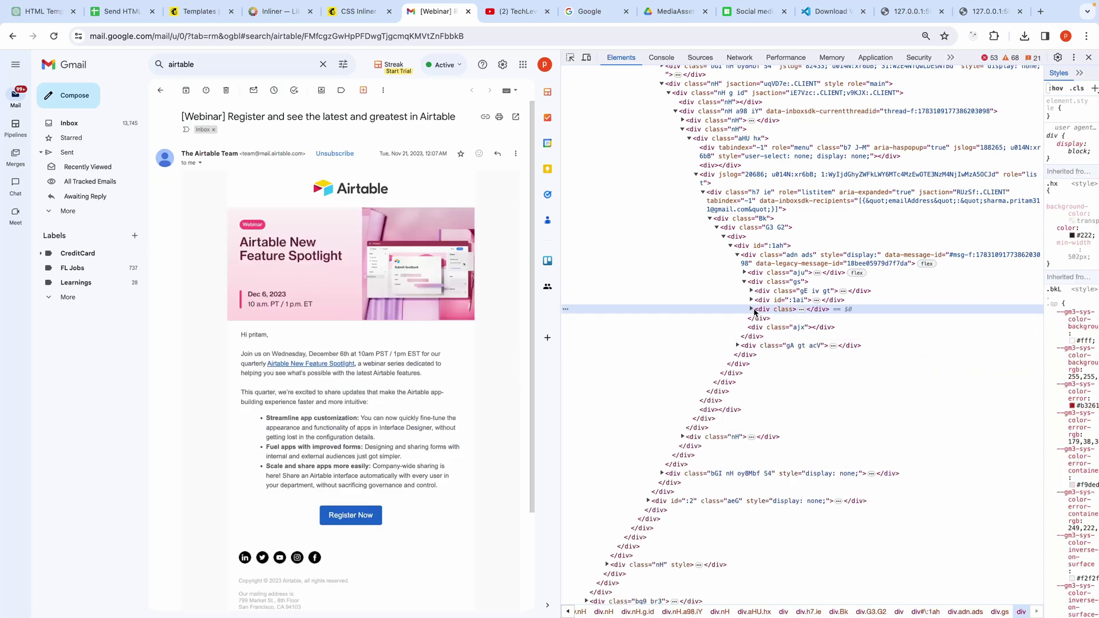
right_click(763, 311)
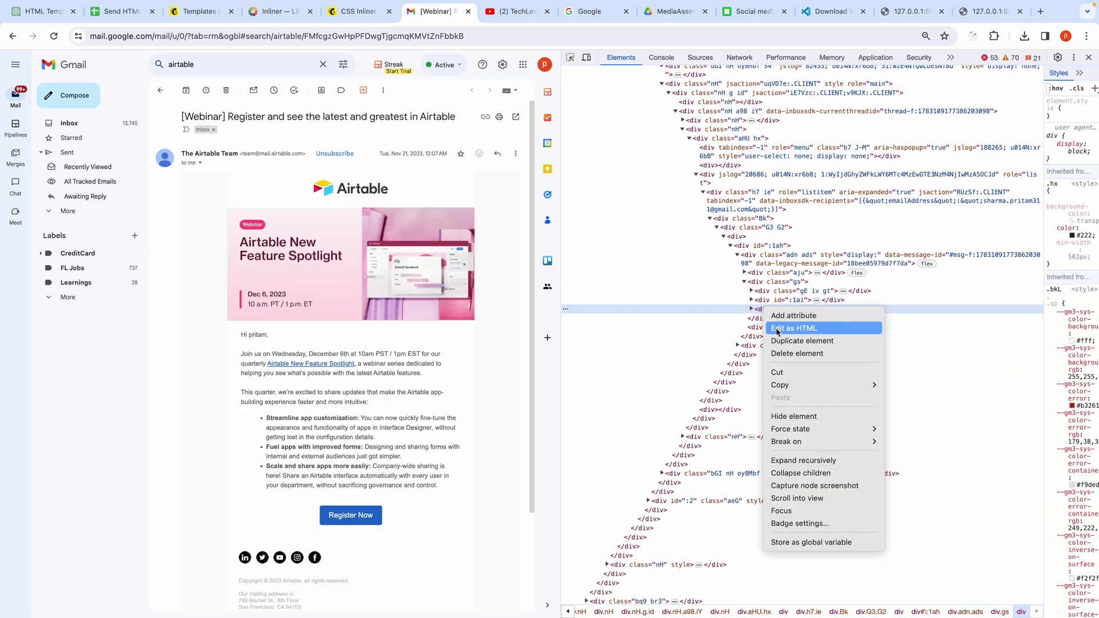
mouse_move(792, 385)
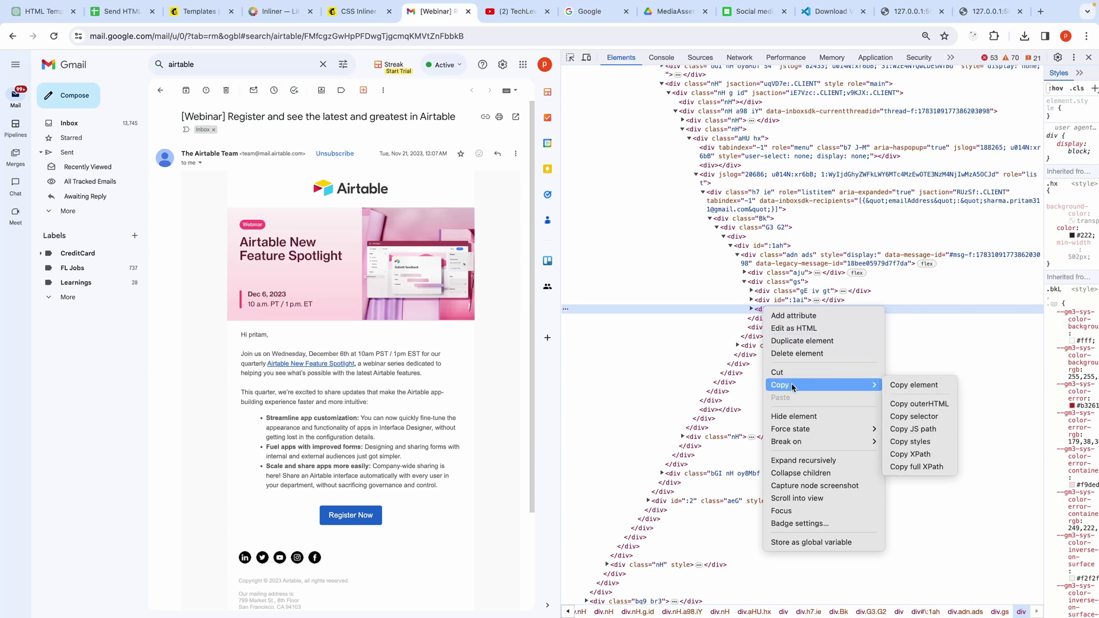
left_click(918, 387)
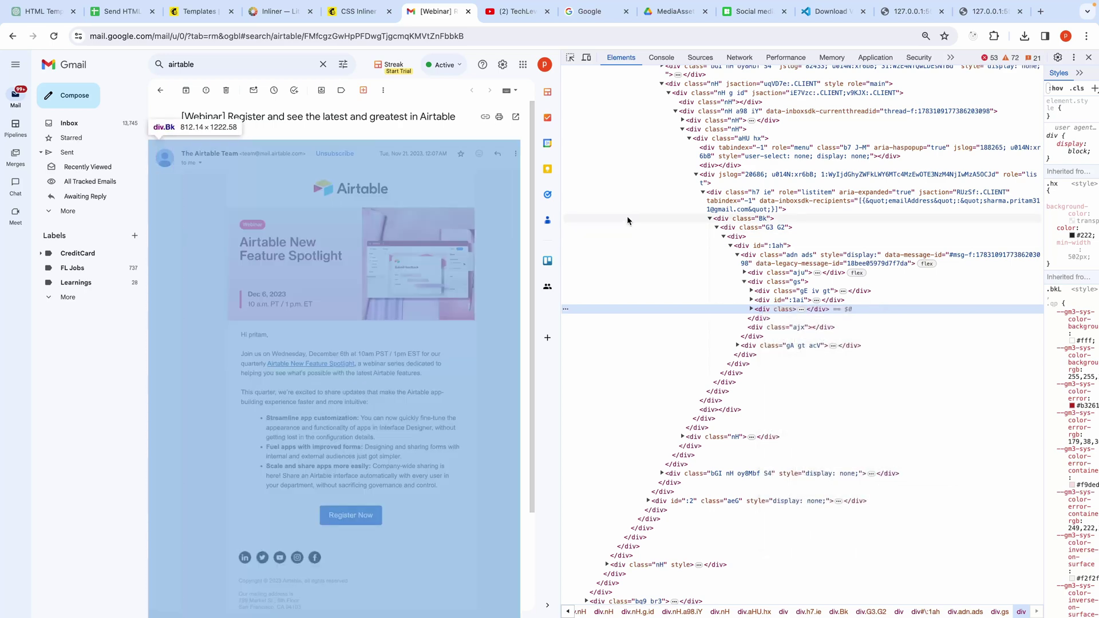
- Create a new file named airtable.html in the VS Code project
key("ctrl+Up")
left_click(719, 286)
left_click(1006, 70)
type("airtable.html")
key("Return")
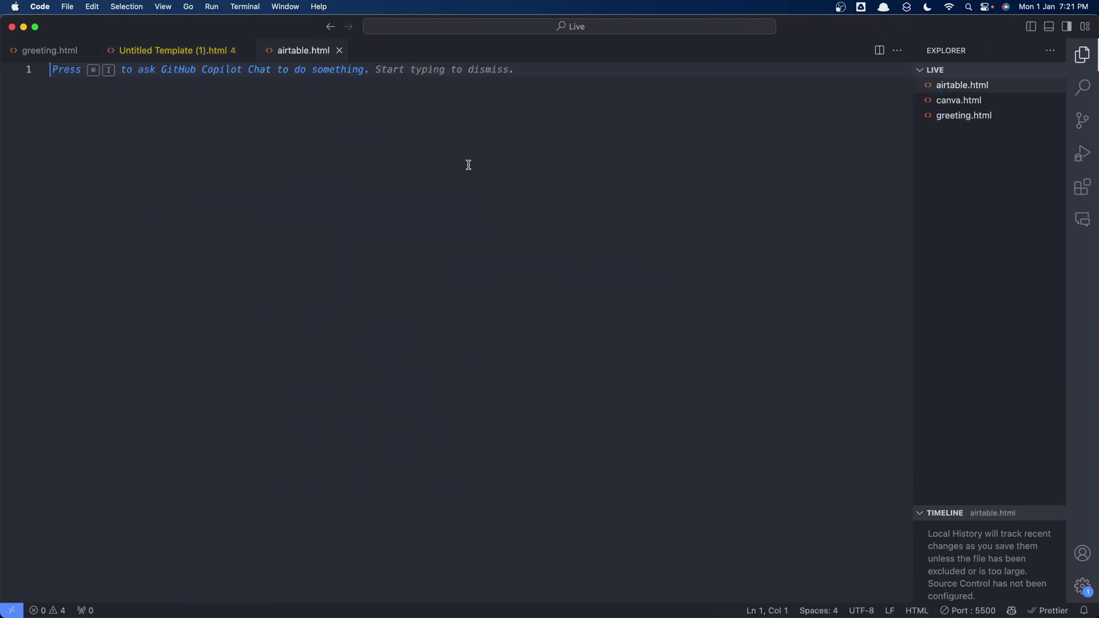
- Paste the copied email HTML, save, Format Document, and select all contents
key("super+v")
key("super+s")
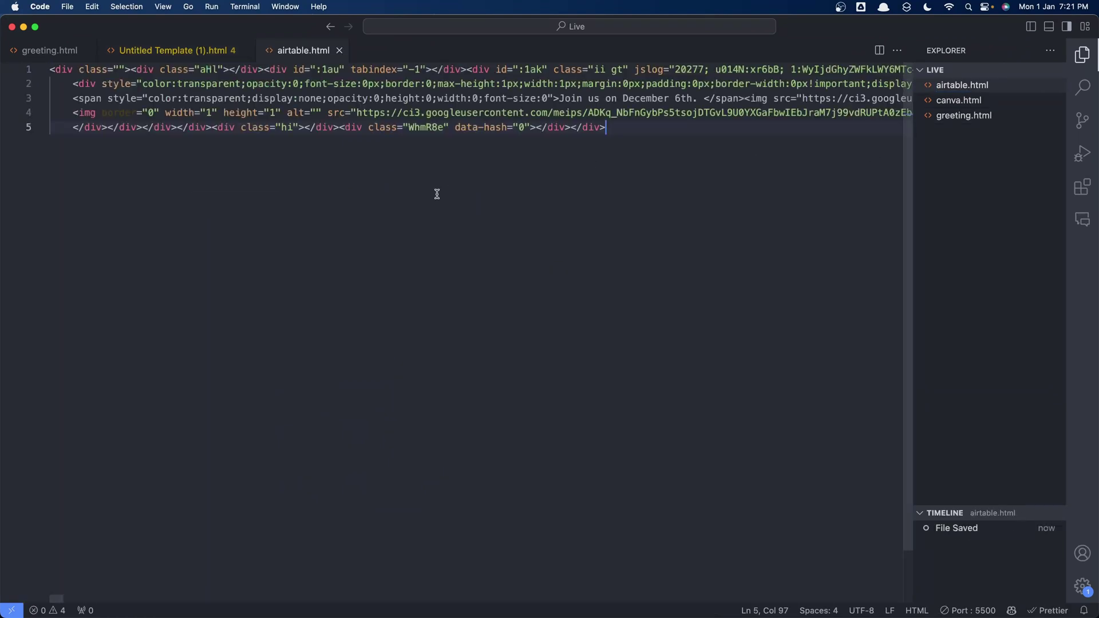
right_click(423, 201)
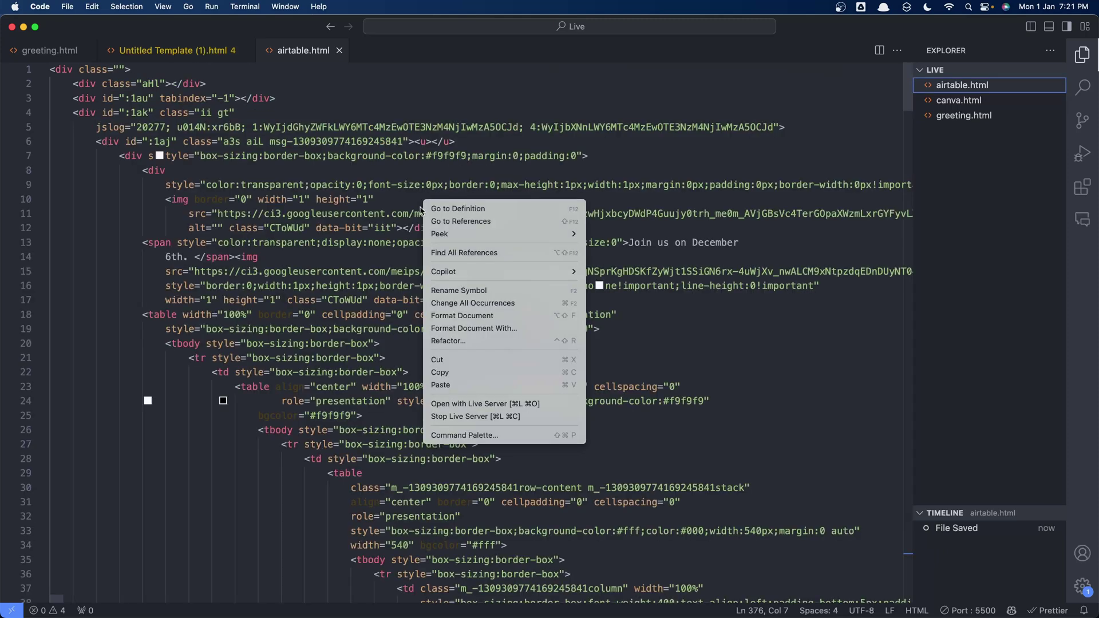
left_click(169, 207)
key("super+a")
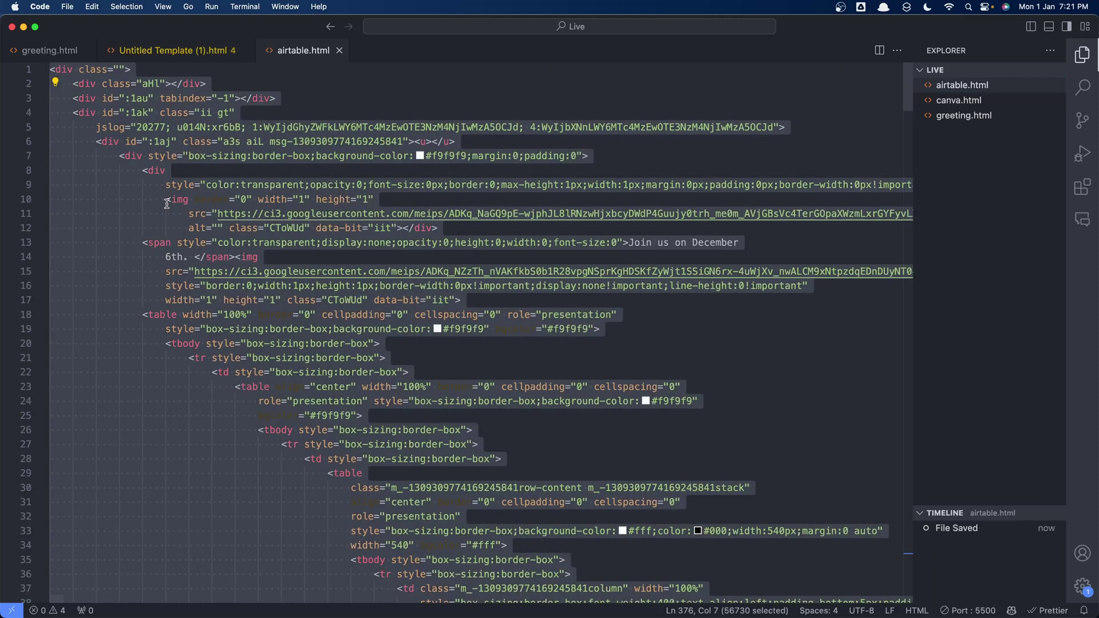
key("ctrl+Up")
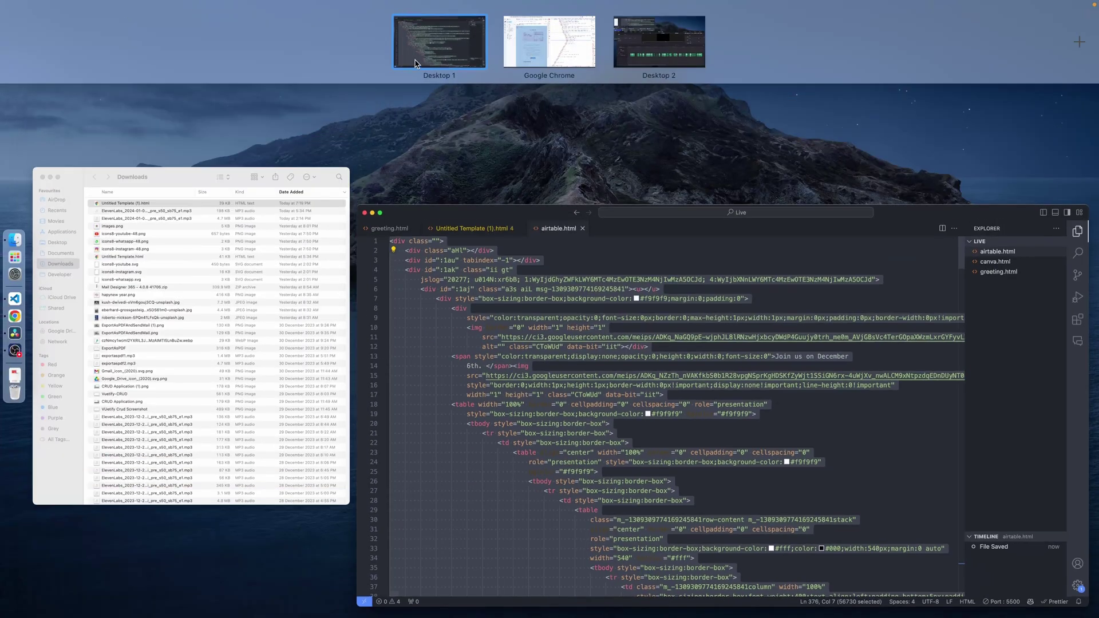
- Paste the Airtable HTML into Body cell B6, run Send Email, then go to Gmail's Inbox
left_click(577, 47)
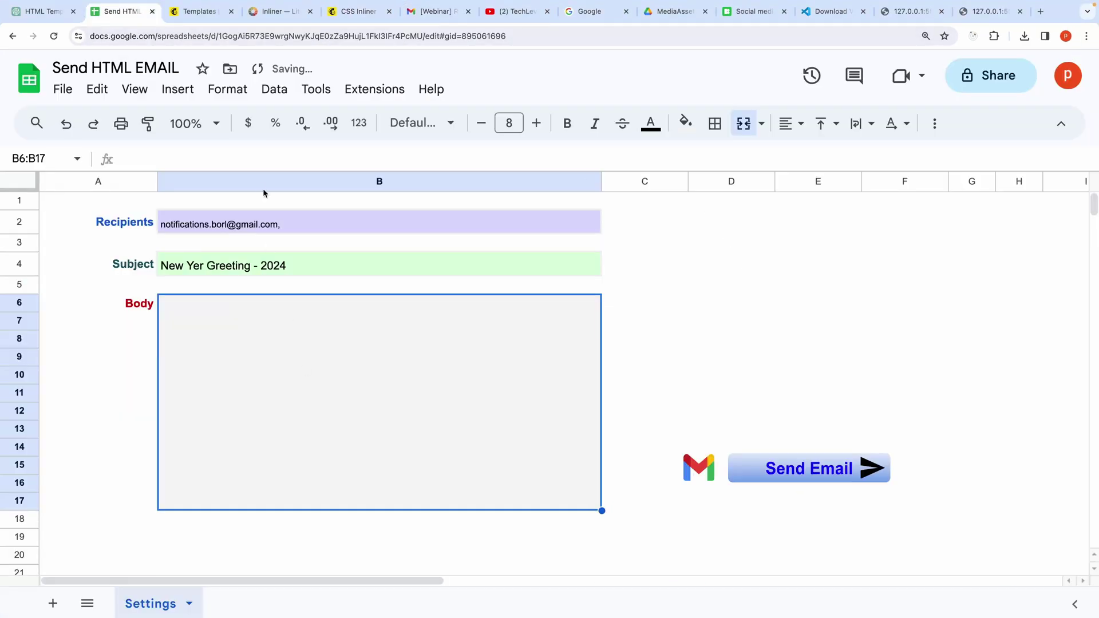
left_click(246, 155)
key("super+v")
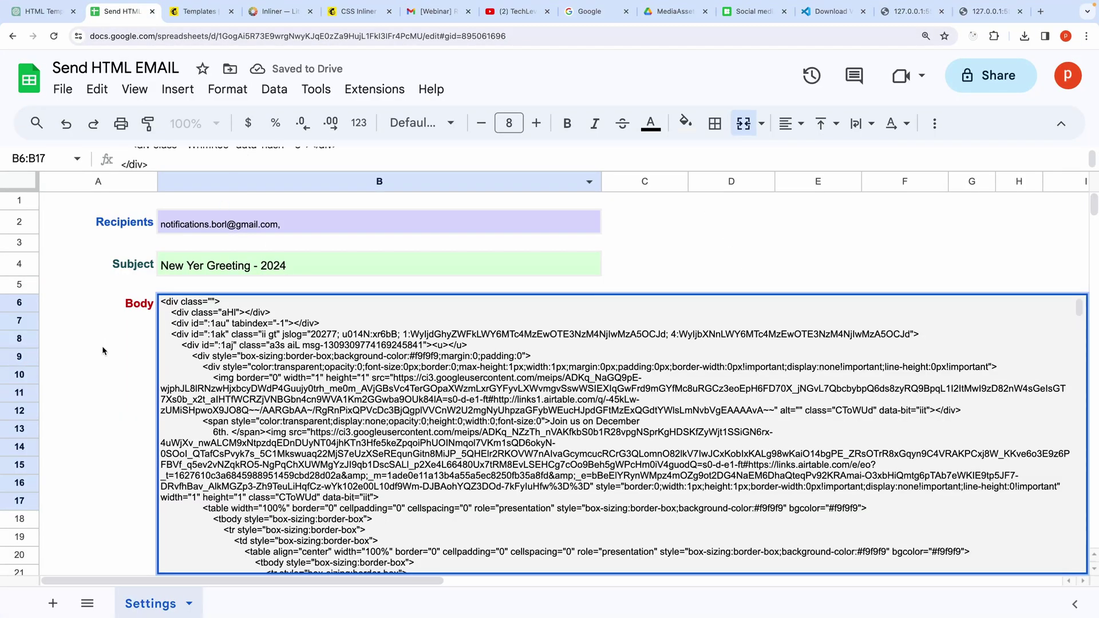
left_click(102, 345)
left_click(833, 472)
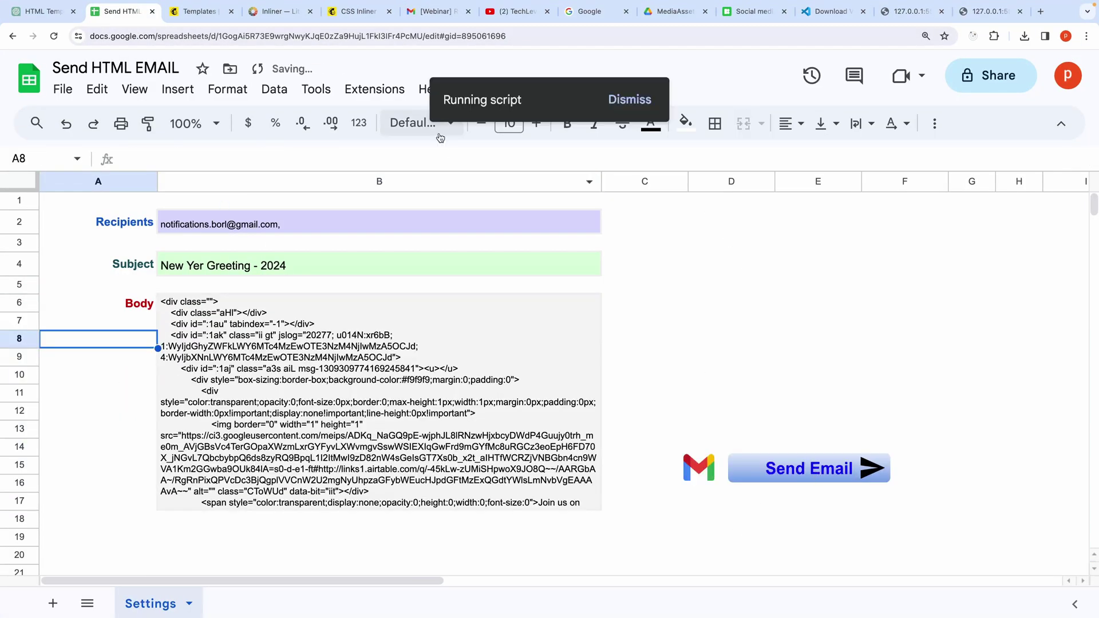
left_click(418, 17)
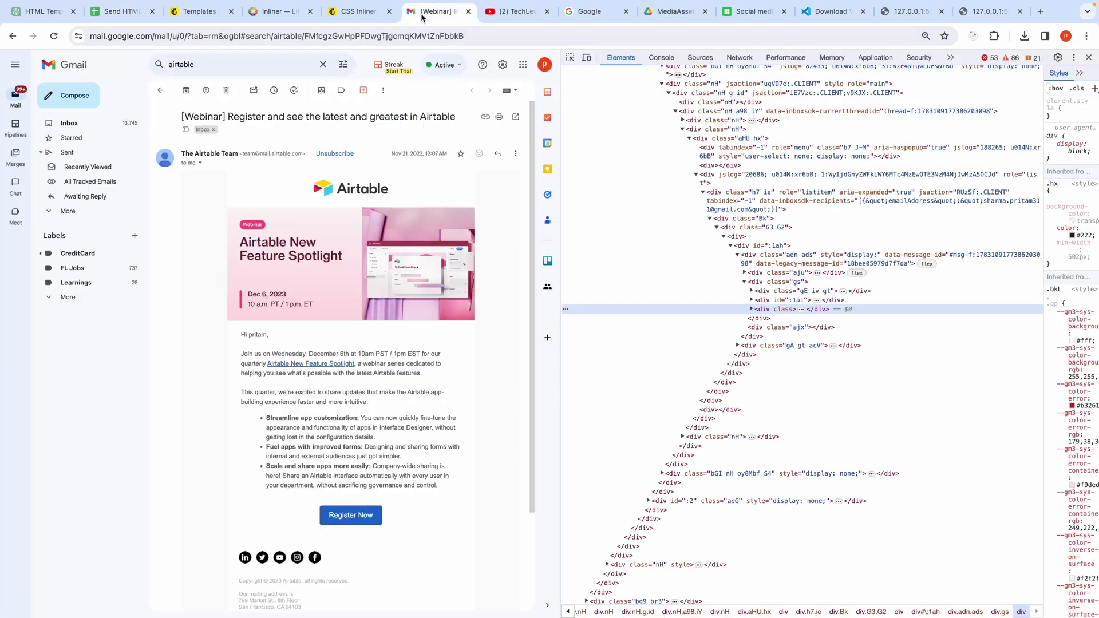
left_click(84, 126)
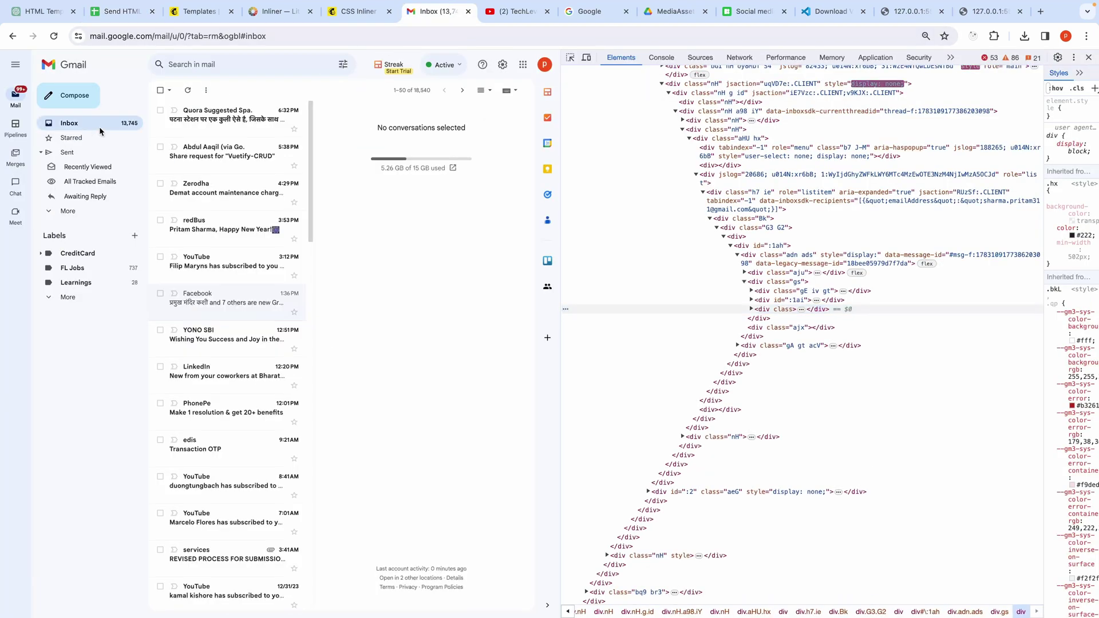
- Close DevTools and review the sent Airtable email and its sent time in the New Yer Greeting - 2024 conversation
left_click(79, 153)
key("F12")
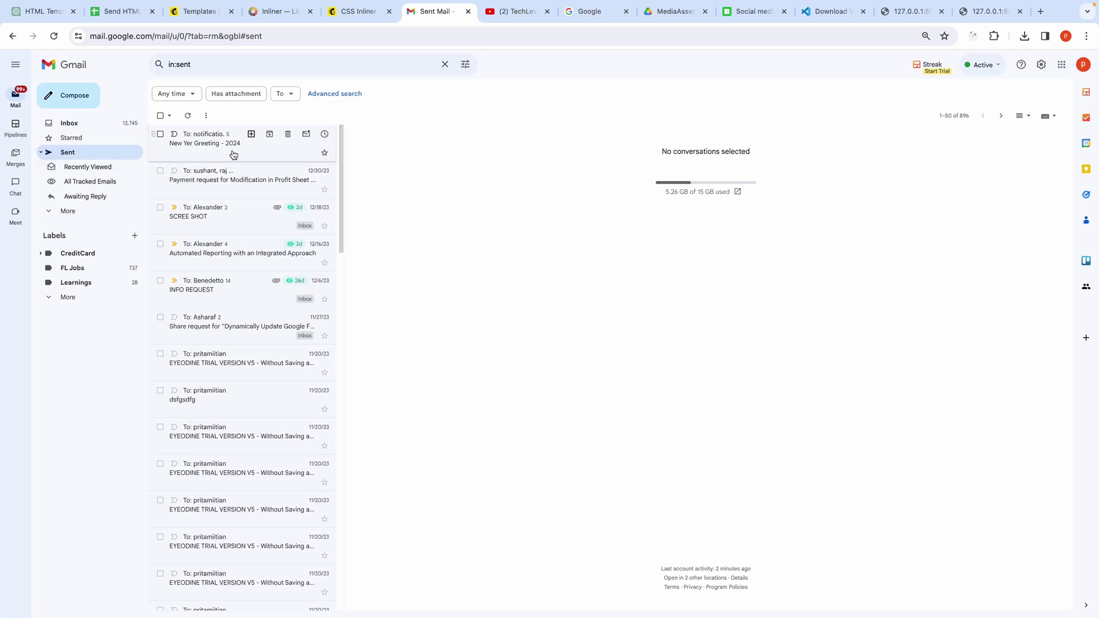
left_click(234, 153)
scroll(579, 414, "down", 3)
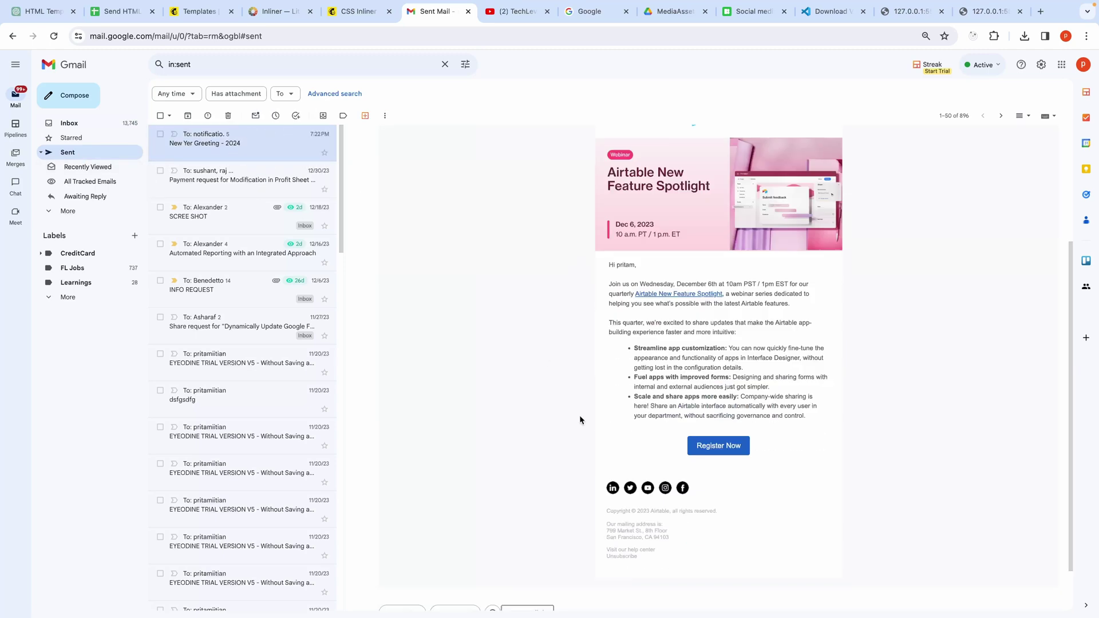
scroll(635, 434, "up", 1)
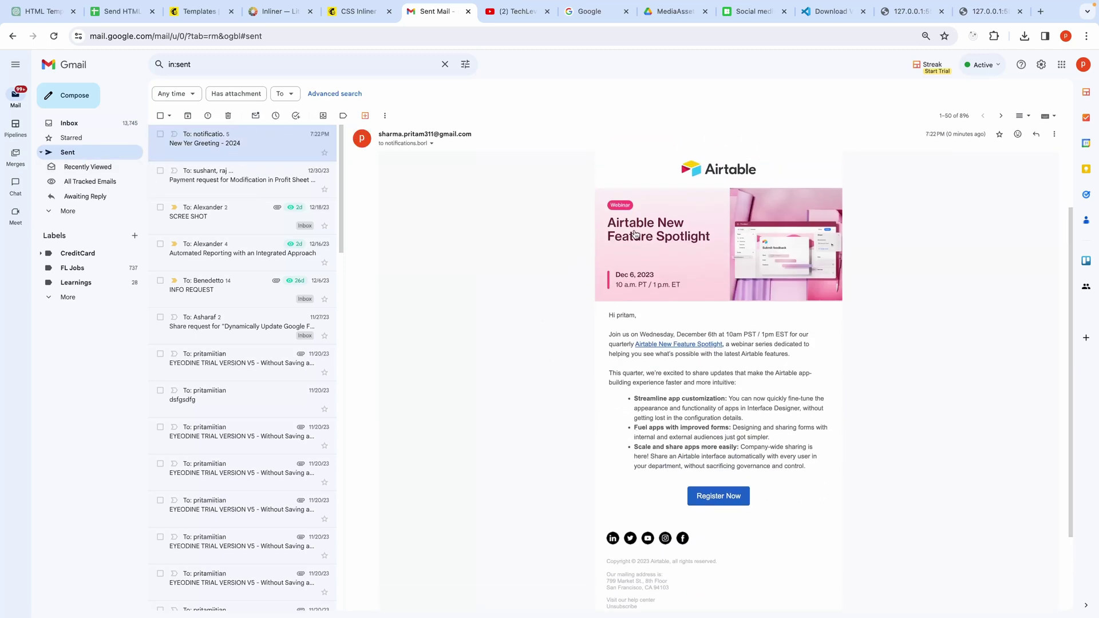
left_click_drag(551, 171, 784, 607)
scroll(761, 440, "up", 5)
left_click(545, 420)
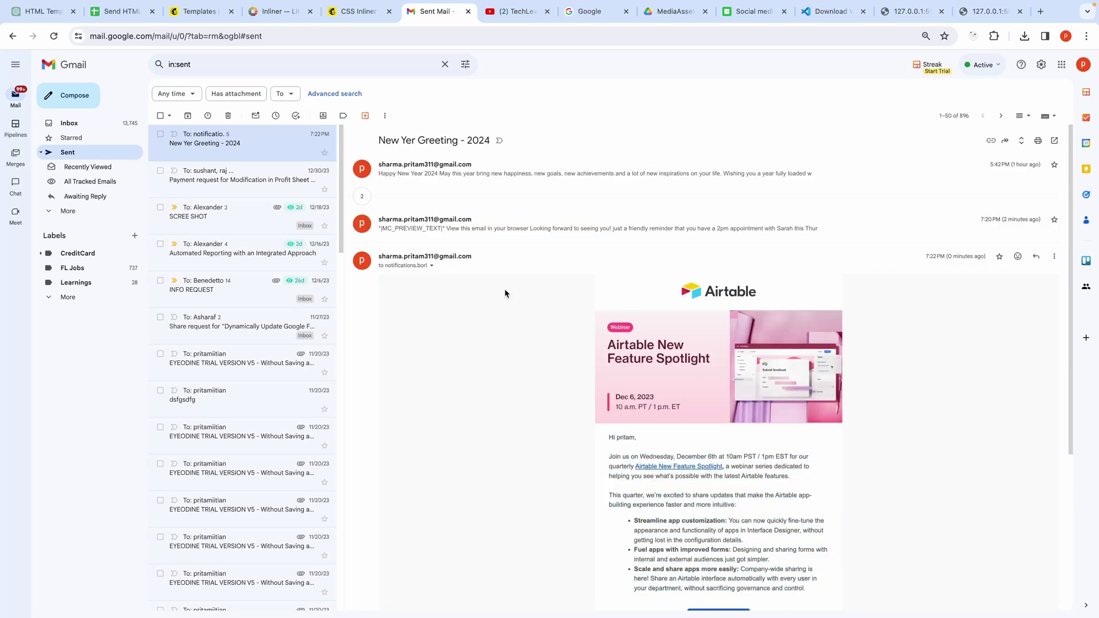
left_click_drag(911, 256, 997, 261)
key("ctrl+2")
- Review the SendEmail code, highlighting the SpreadsheetApp call and MailApp.sendEmail statement
left_click(91, 425)
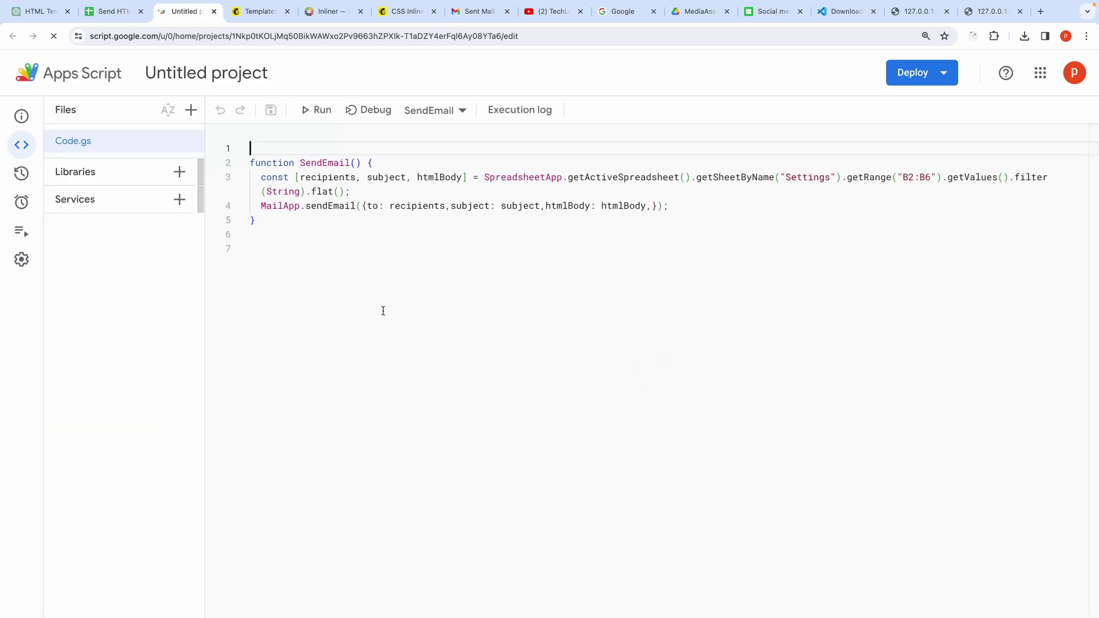
key("ctrl+a")
left_click(279, 272)
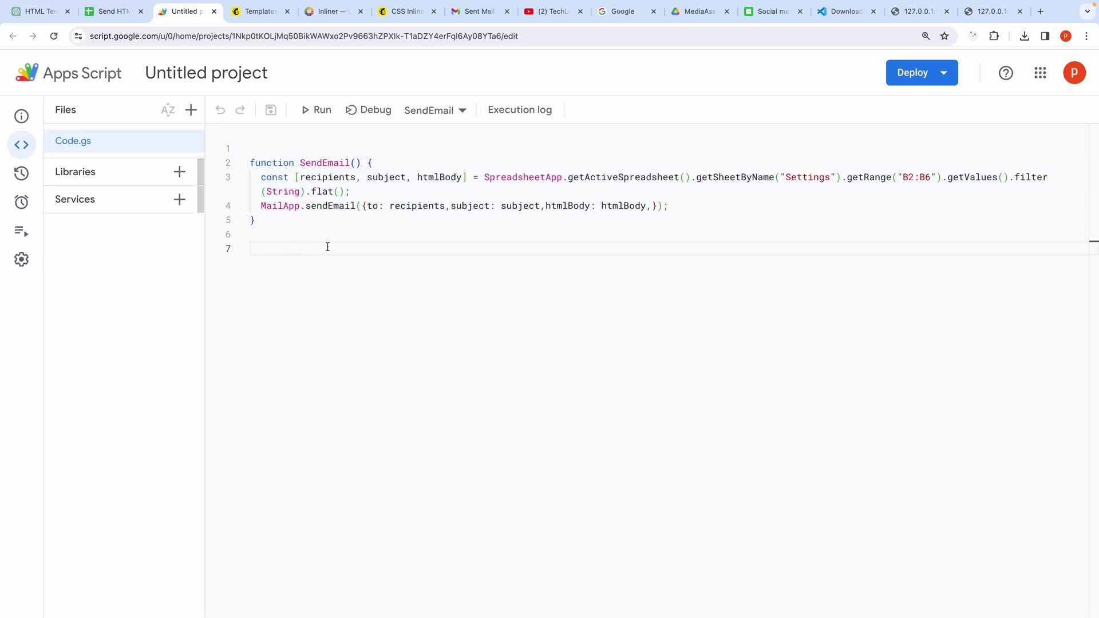
left_click_drag(484, 177, 540, 185)
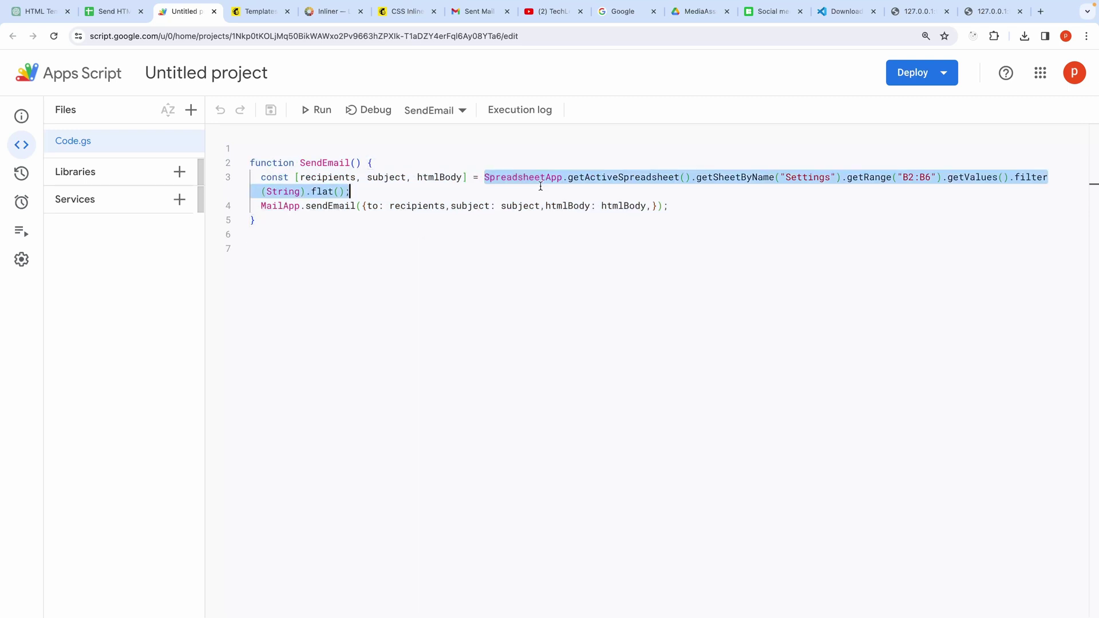
left_click_drag(461, 177, 300, 176)
left_click(375, 204)
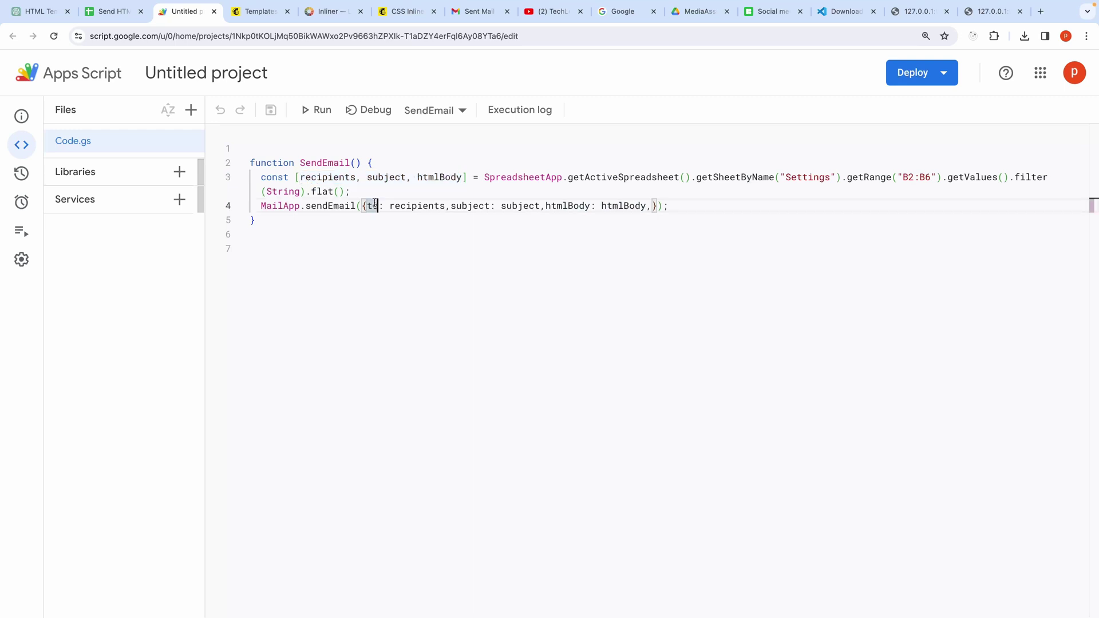
left_click(324, 241)
left_click(262, 206)
left_click_drag(263, 205, 357, 208)
left_click_drag(695, 206, 258, 204)
left_click(294, 268)
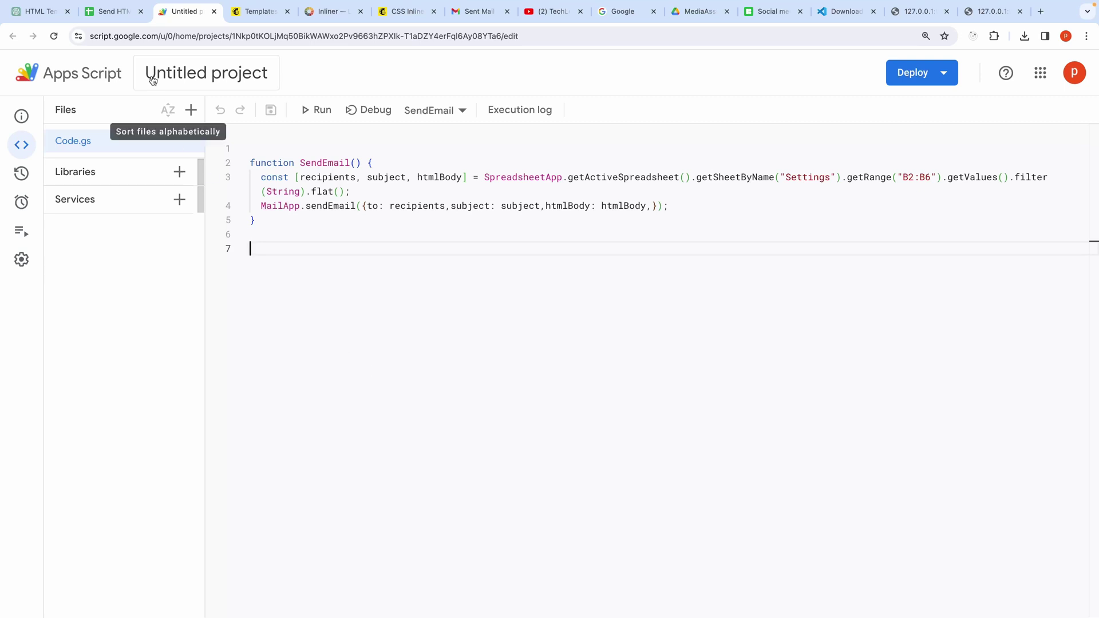
- Return to the Send HTML EMAIL spreadsheet and browse its File menu without changes
left_click(120, 15)
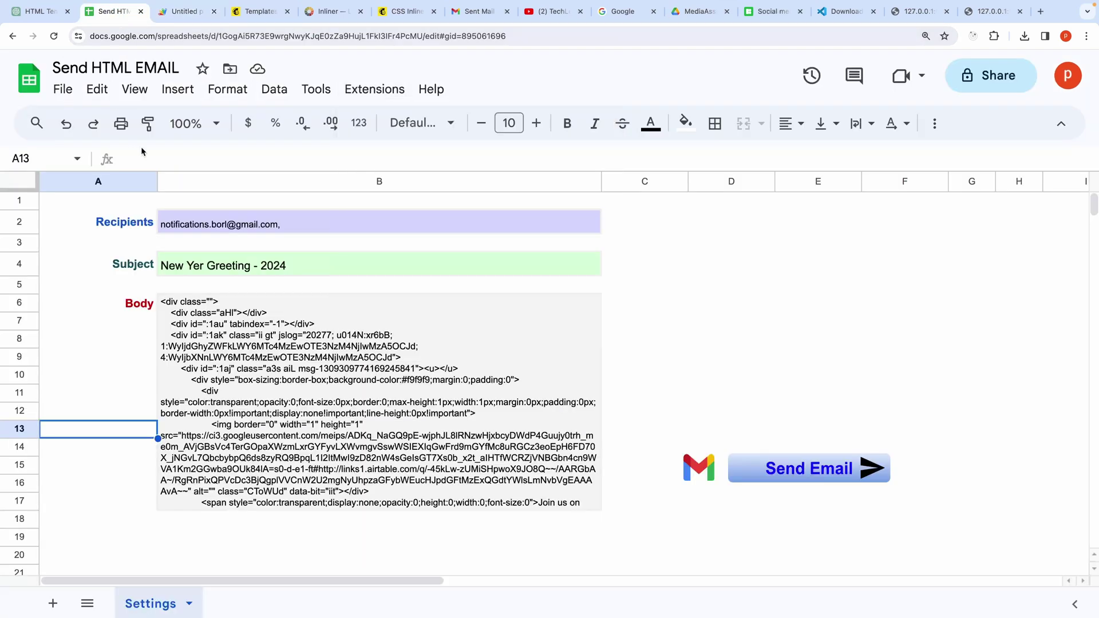
left_click(63, 89)
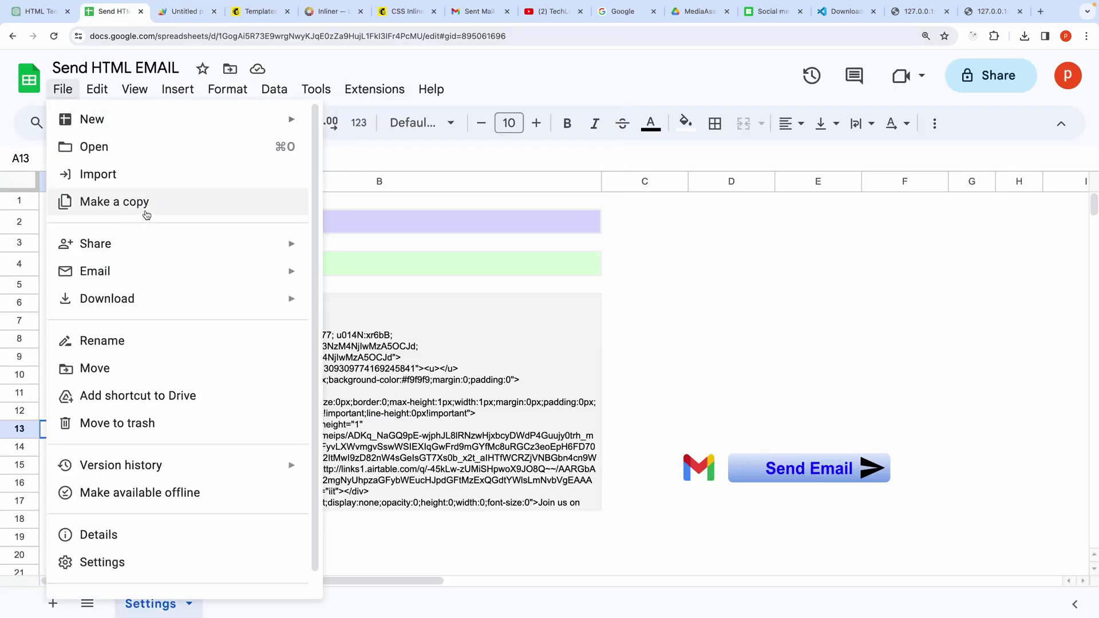
left_click(493, 70)
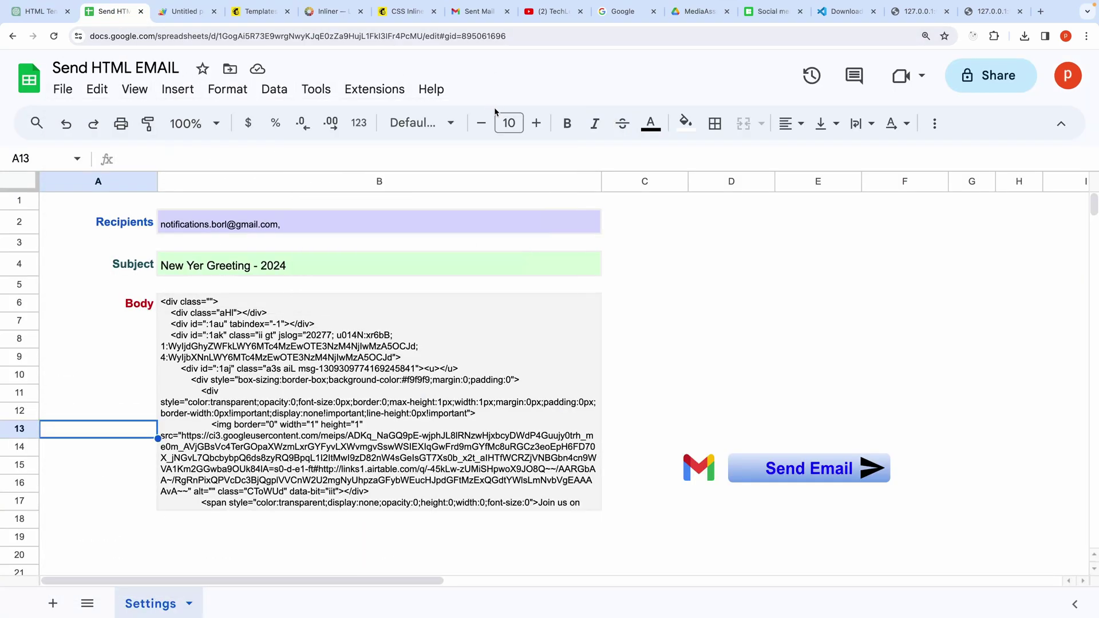